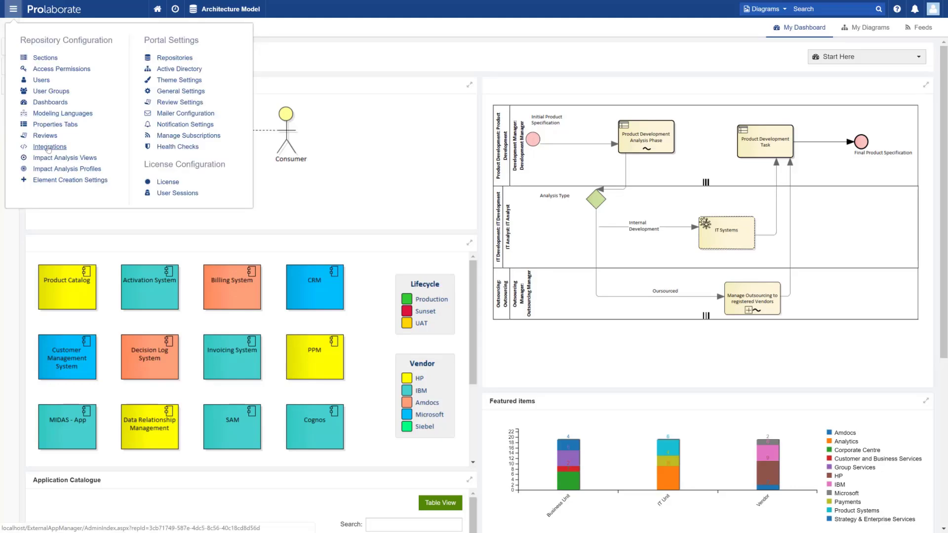
# - Add a Jira application, validate its connection and link the Prolaborate Jira project
pyautogui.click(48, 150)
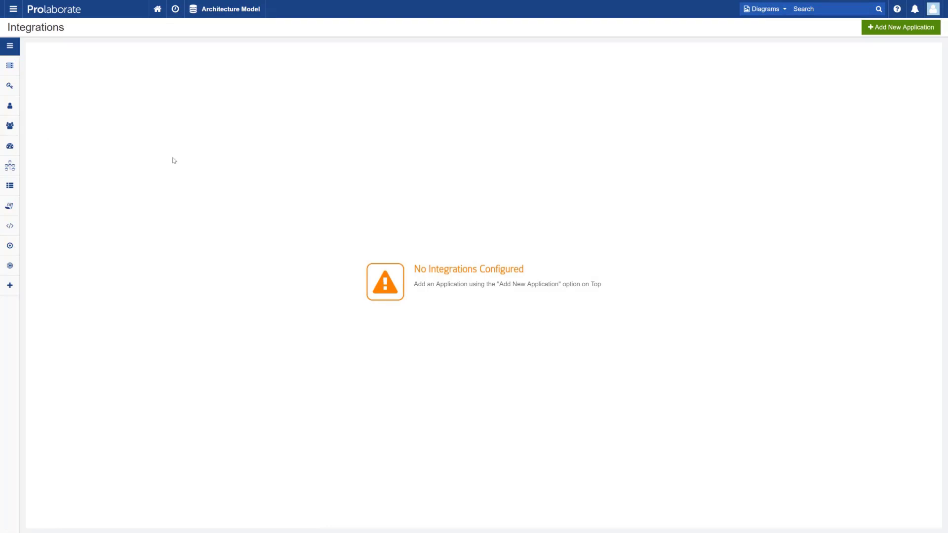
pyautogui.click(887, 31)
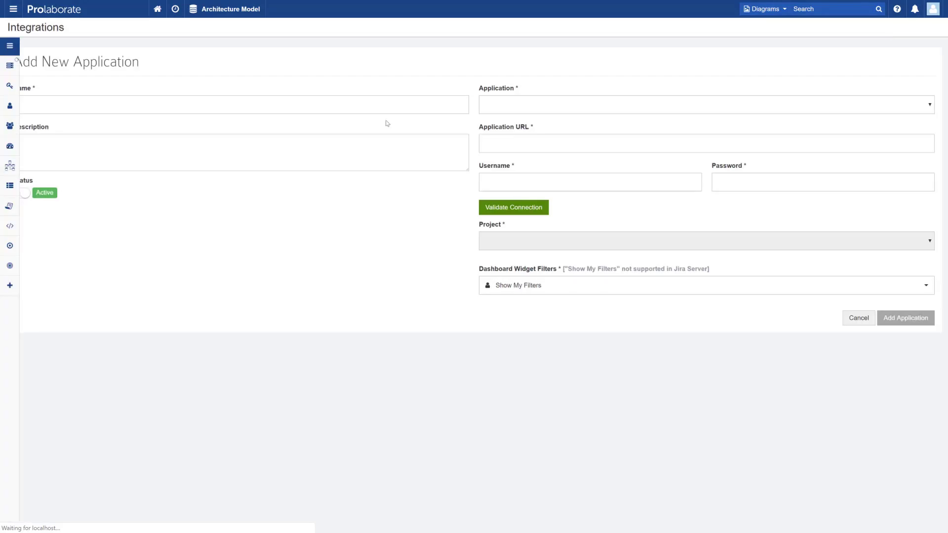
pyautogui.click(513, 146)
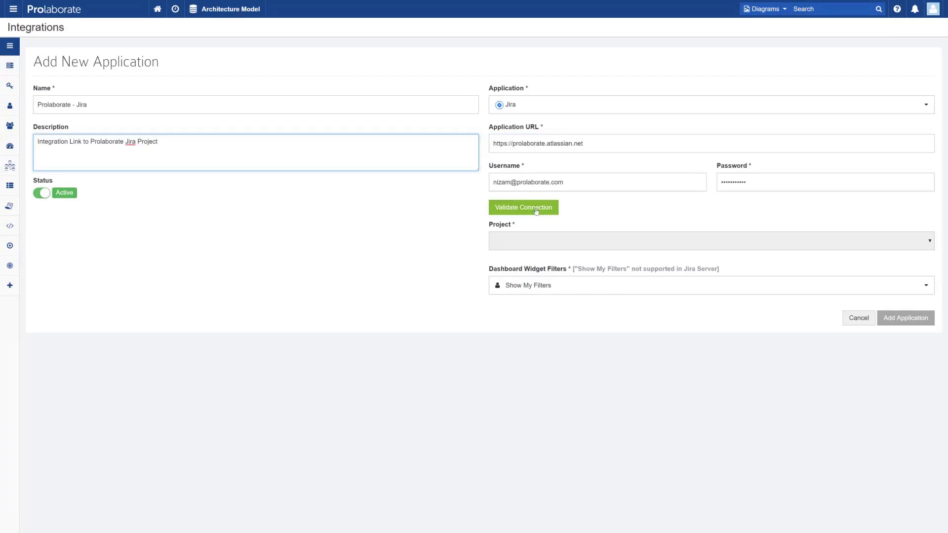
pyautogui.click(536, 211)
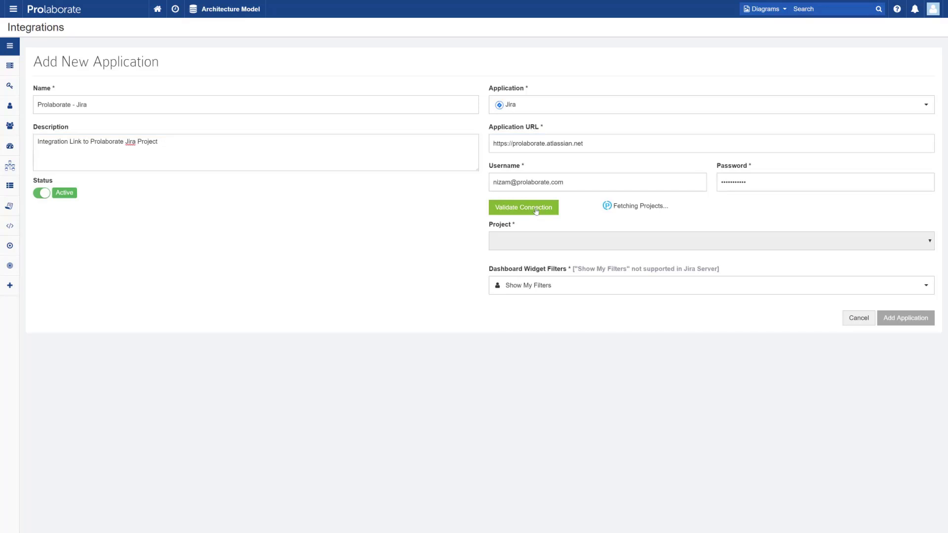
pyautogui.click(537, 240)
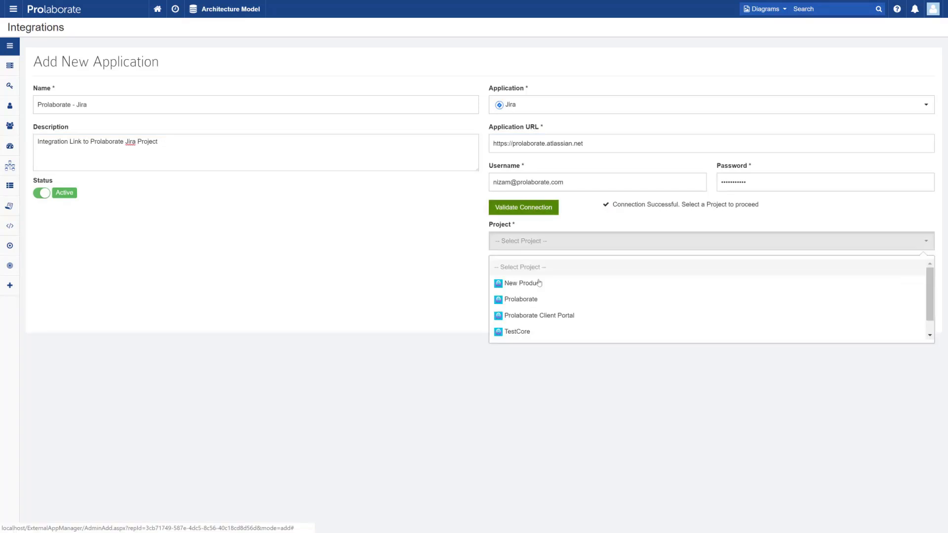
pyautogui.click(521, 299)
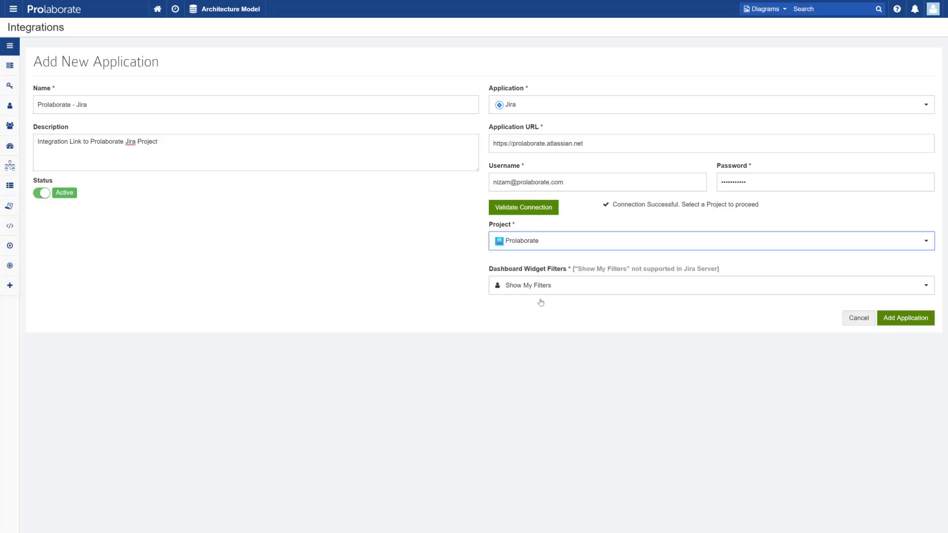
# - Set dashboard widgets to show starred filters and save the Prolaborate - Jira integration
pyautogui.click(571, 290)
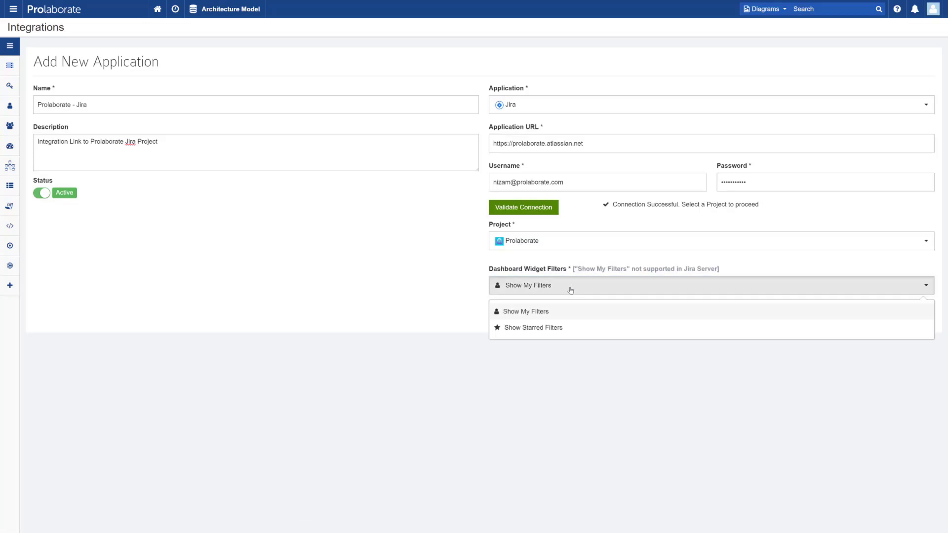
pyautogui.click(570, 290)
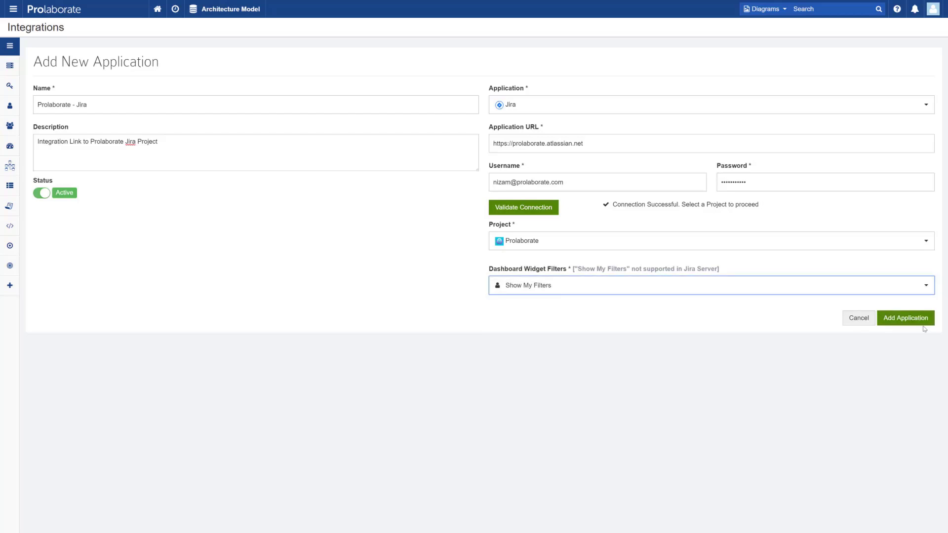
pyautogui.click(922, 286)
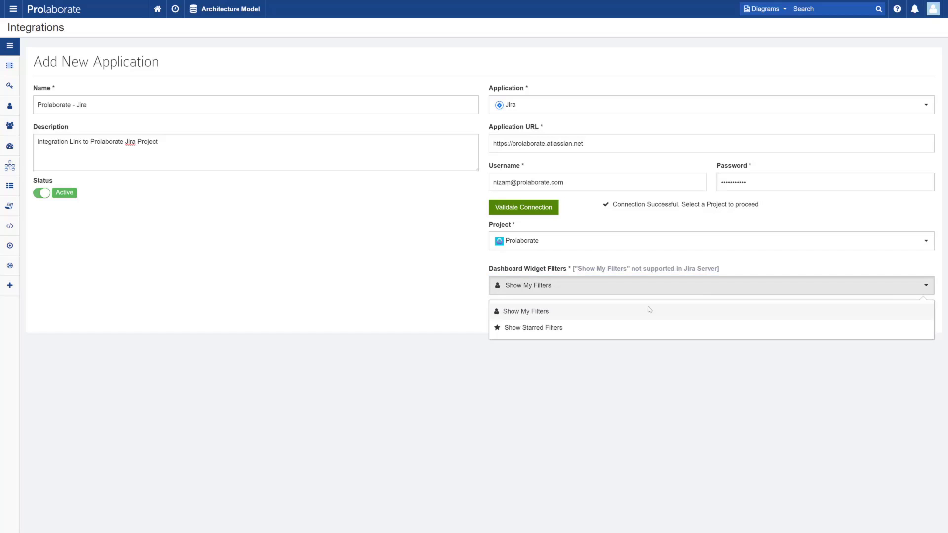
pyautogui.click(609, 329)
pyautogui.click(896, 319)
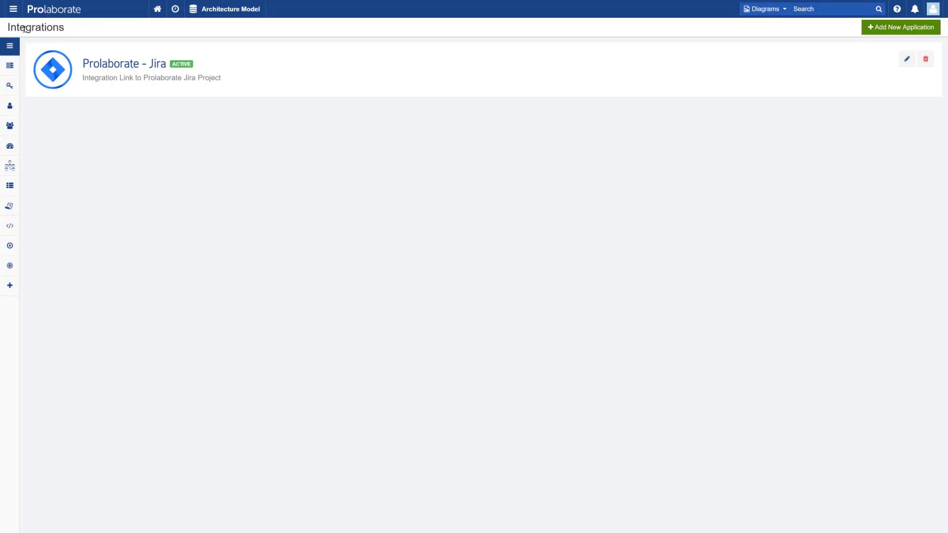
# - Start a new Integration Attribute from Modeling Languages' custom attributes
pyautogui.click(18, 13)
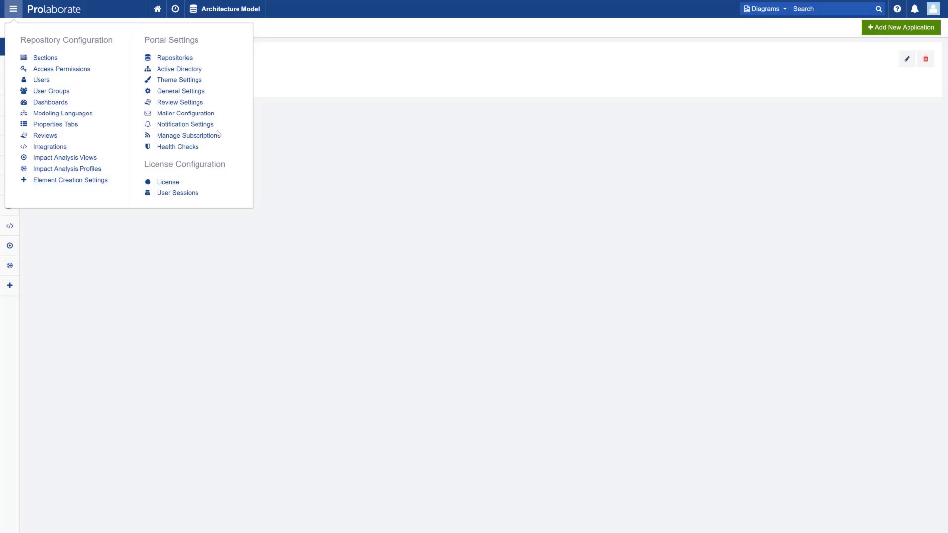
pyautogui.click(53, 113)
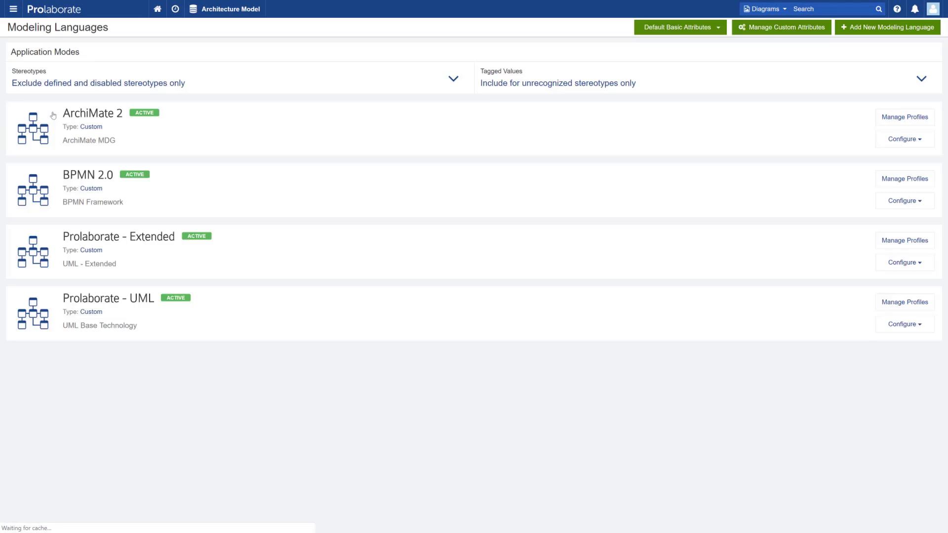
pyautogui.click(778, 28)
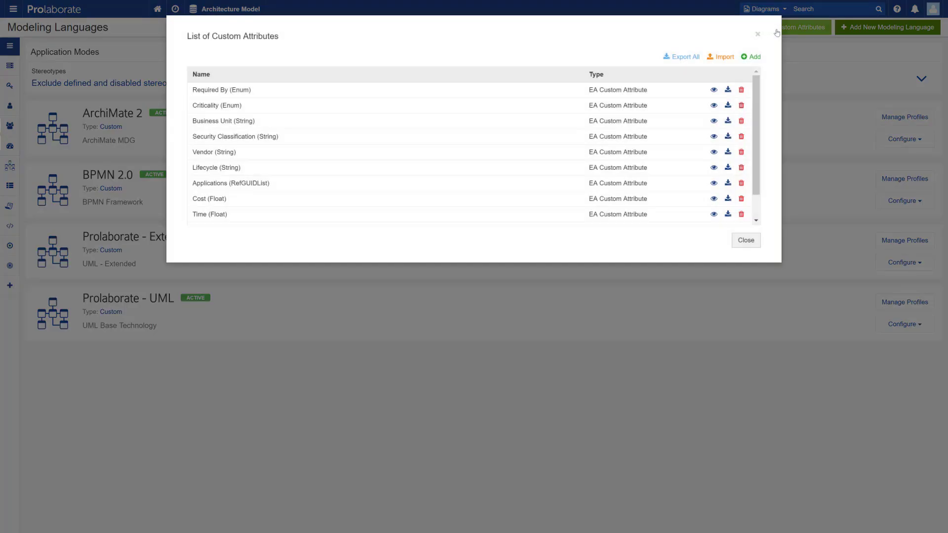
pyautogui.click(752, 57)
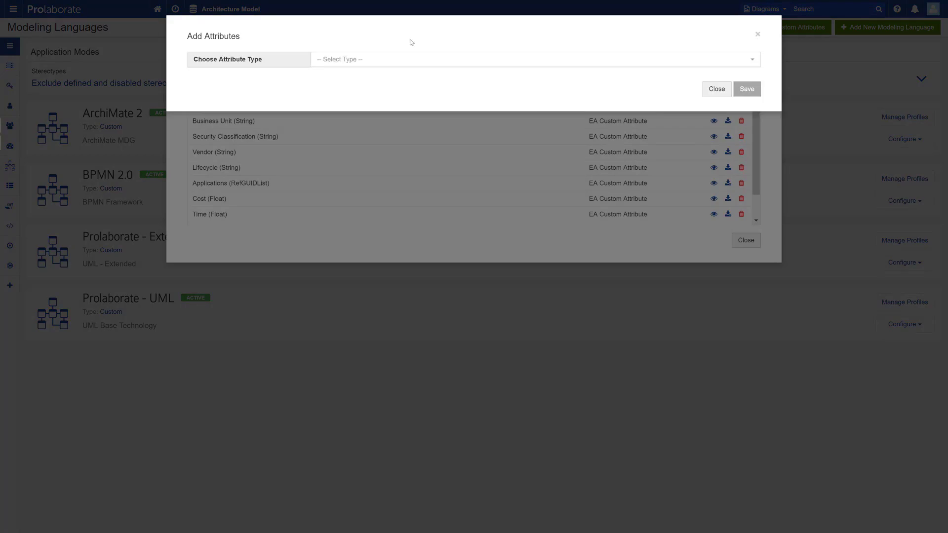
pyautogui.click(399, 65)
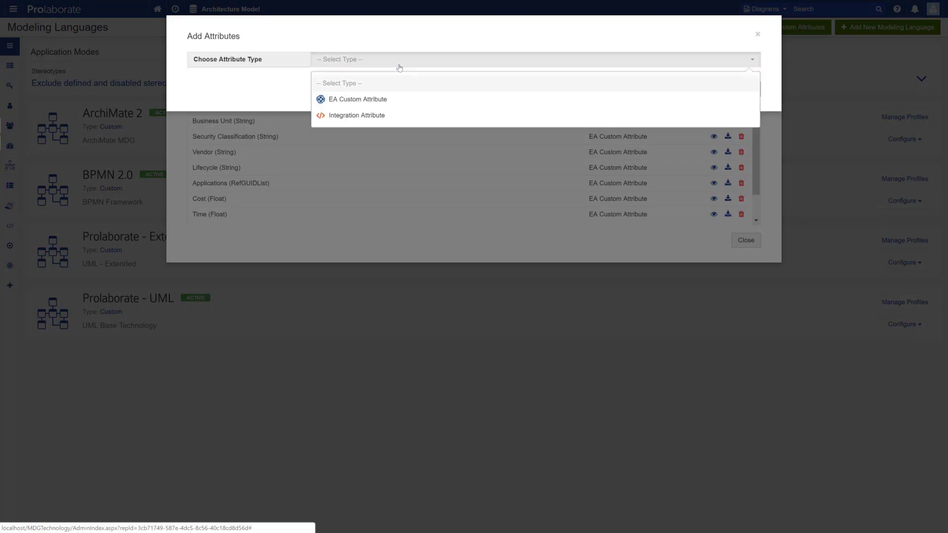
pyautogui.click(380, 116)
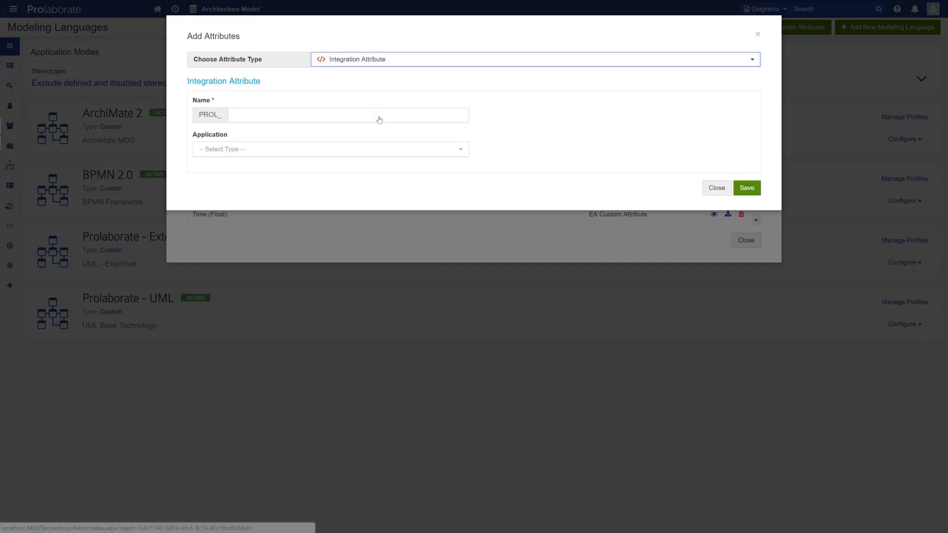
# - Name the attribute UserStory, link it to Jira, and save it
pyautogui.click(292, 117)
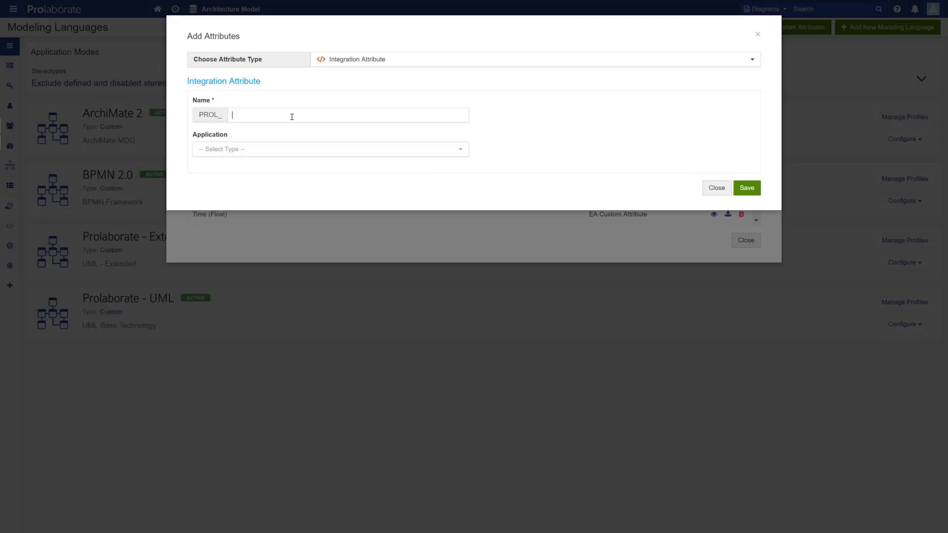
pyautogui.write('Use')
pyautogui.press('BackSpace')
pyautogui.press('BackSpace')
pyautogui.click(251, 157)
pyautogui.click(232, 206)
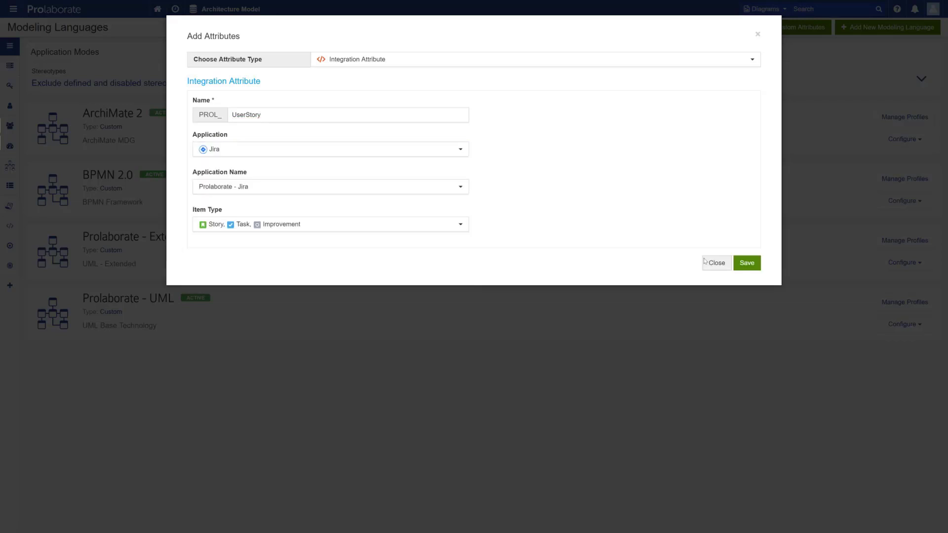
pyautogui.click(743, 264)
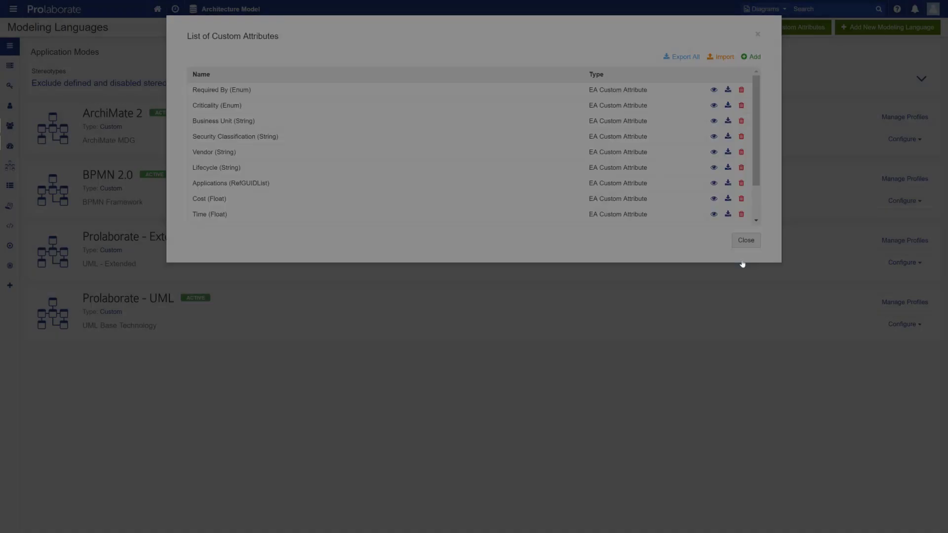
pyautogui.click(742, 265)
# - In the Prolaborate - UML Default Profile, drag PROL_UserStory into UML::UseCase's Attributes group
pyautogui.click(897, 307)
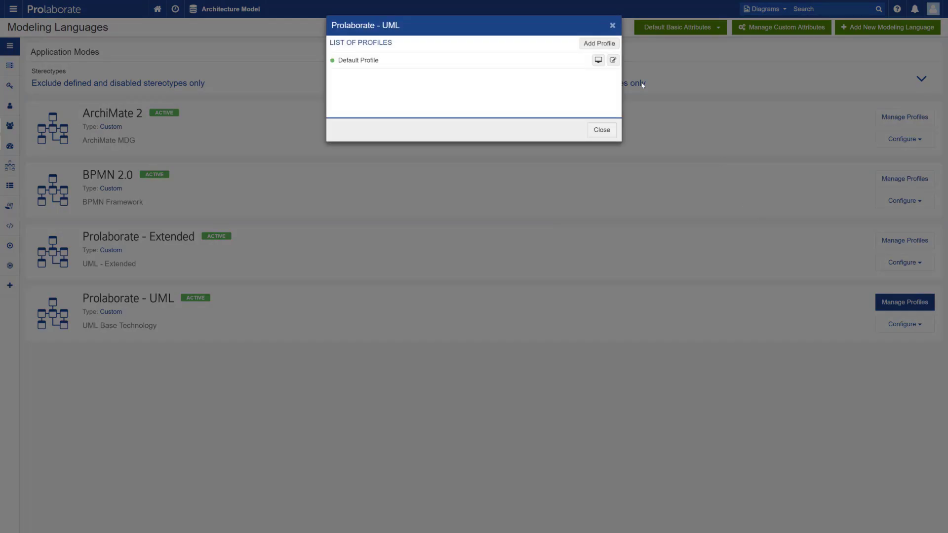
pyautogui.click(613, 61)
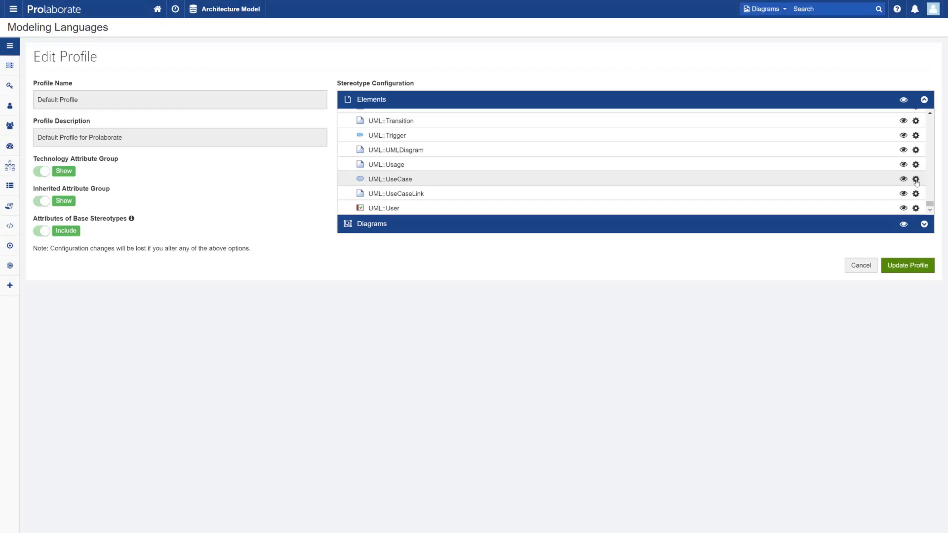
pyautogui.click(916, 180)
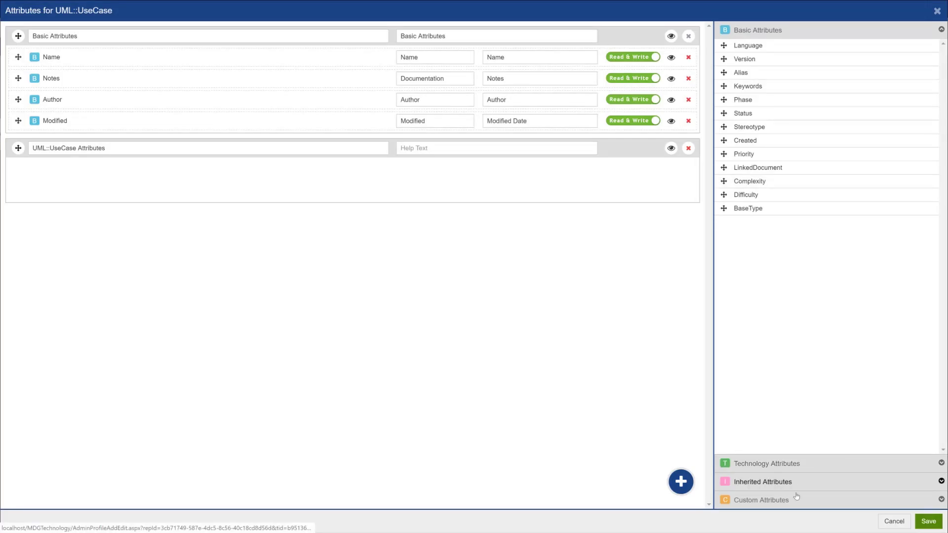
pyautogui.click(795, 499)
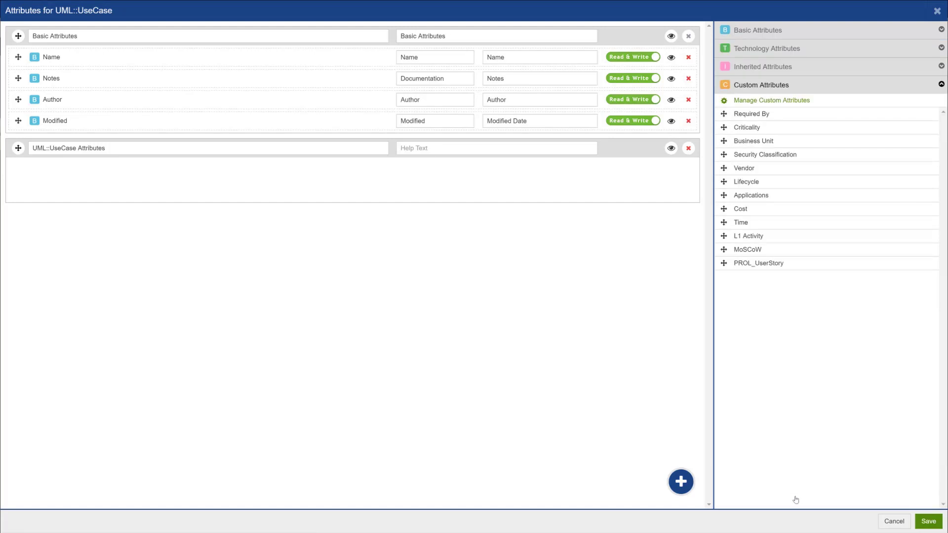
pyautogui.moveTo(755, 264); pyautogui.dragTo(473, 181)
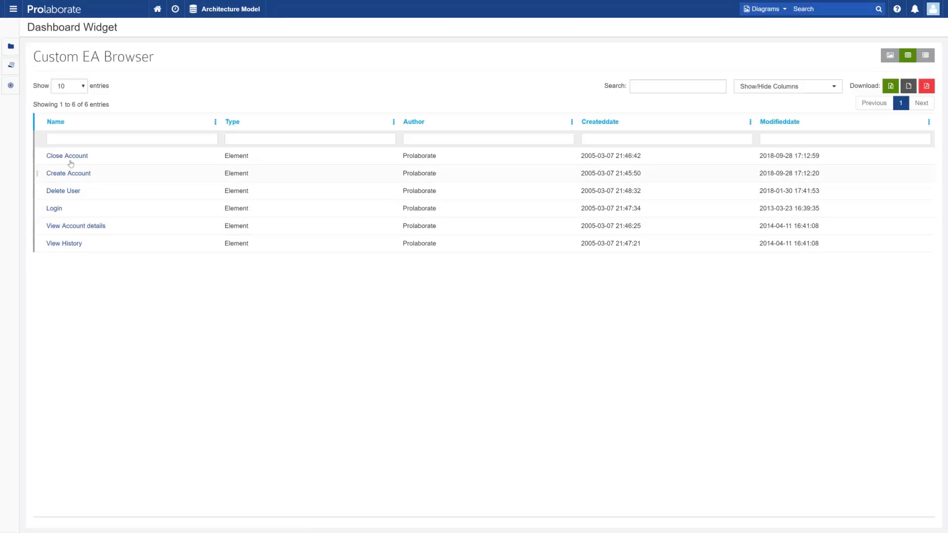
# - Link Create Account to the Prolaborate project's 'Tag users - Place holder text change' issue and save
pyautogui.click(73, 174)
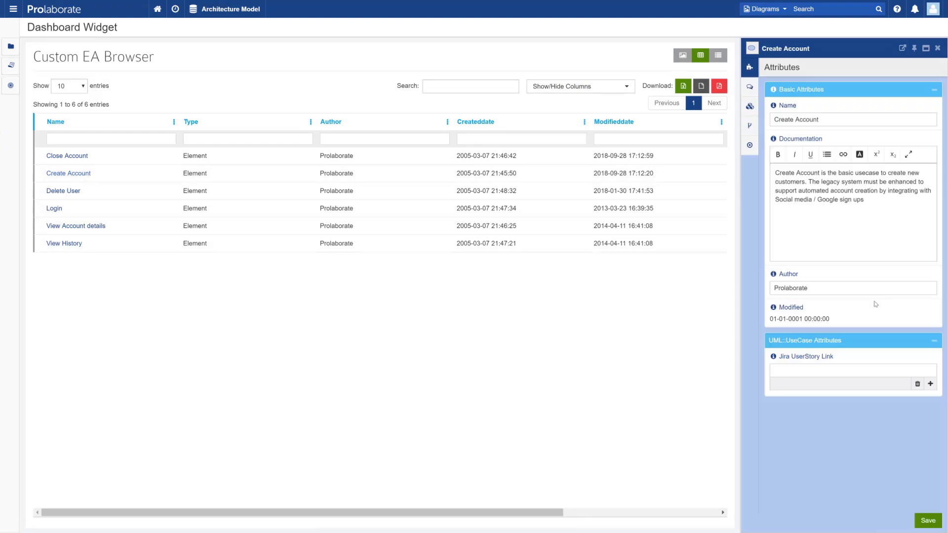
pyautogui.click(930, 384)
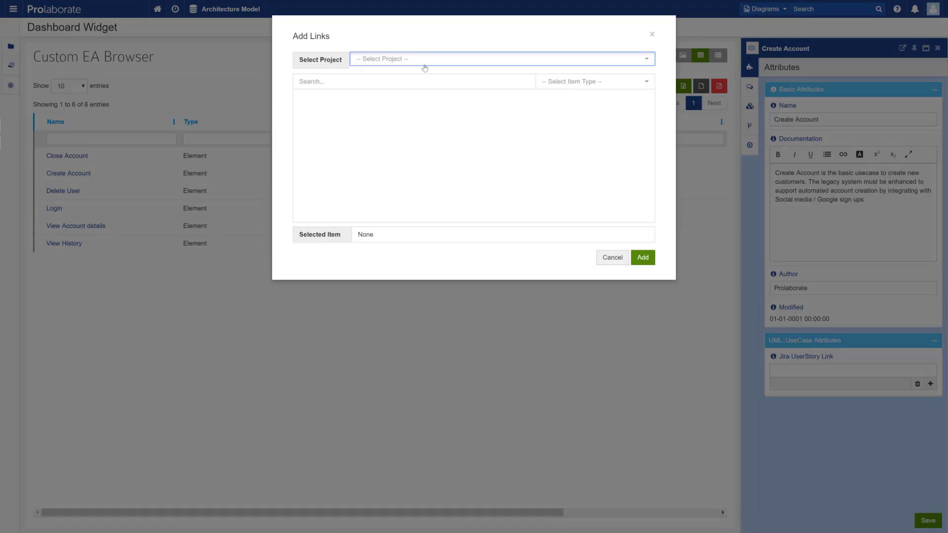
pyautogui.click(423, 60)
pyautogui.click(385, 100)
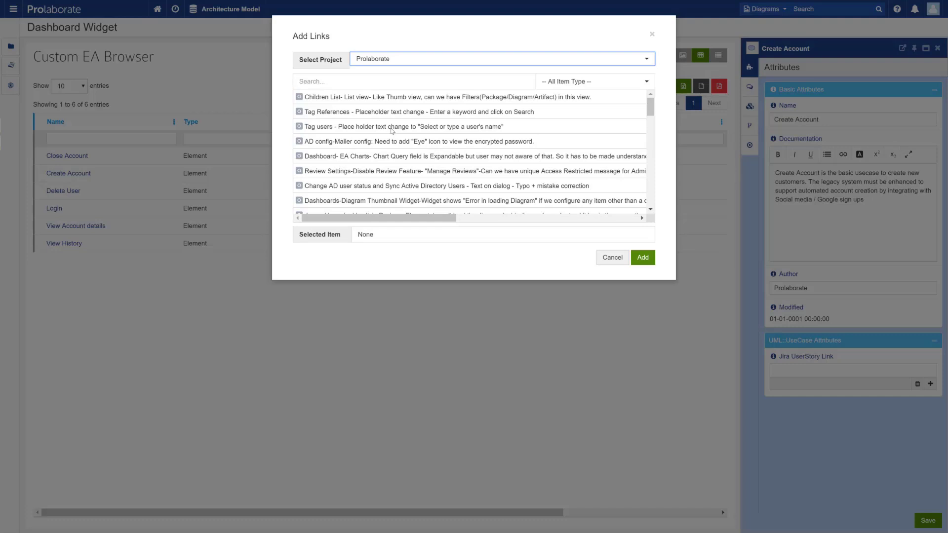
pyautogui.click(392, 128)
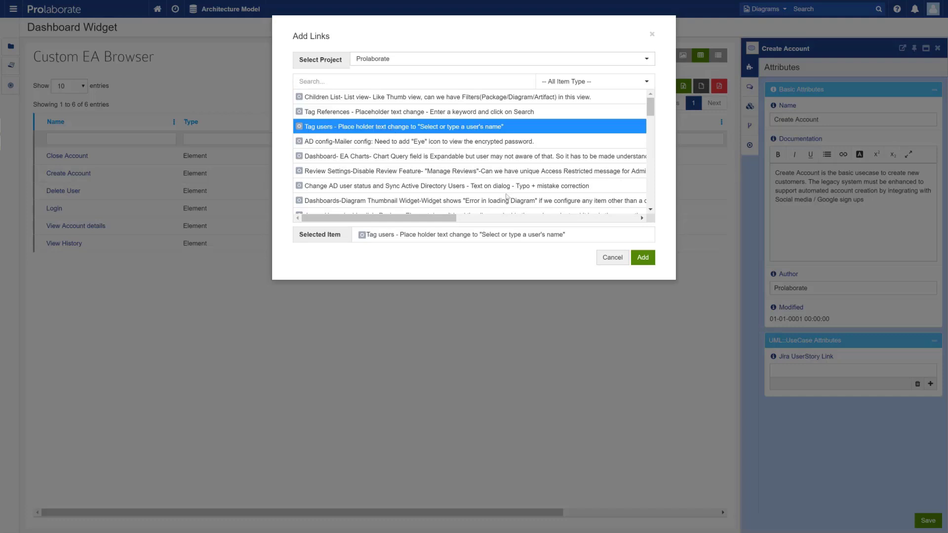
pyautogui.click(637, 260)
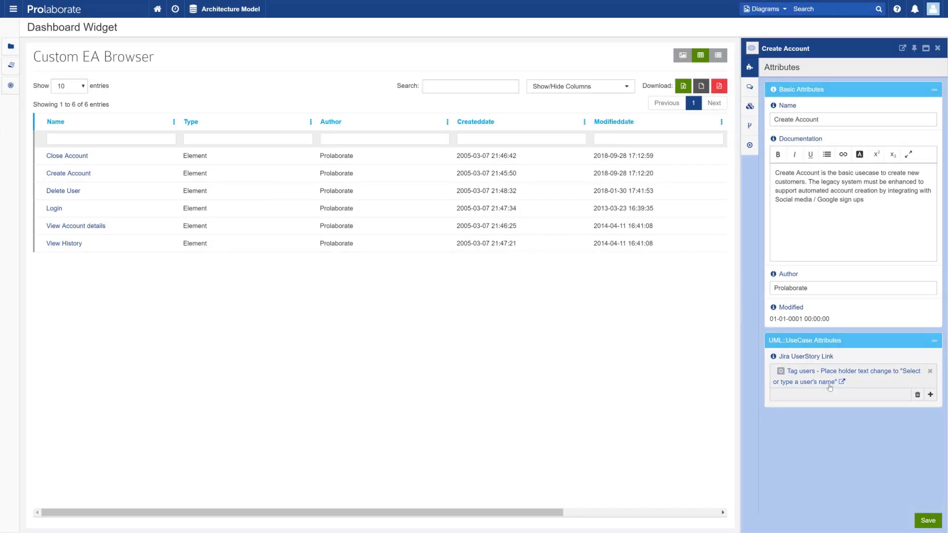
pyautogui.click(932, 522)
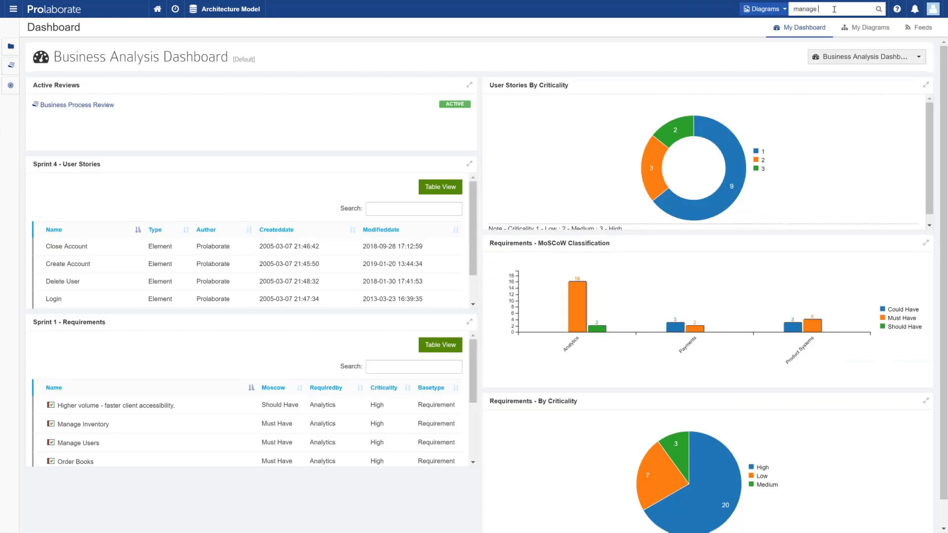
# - Open the manage Users diagram with integrated app links, then open Create Account's Tag users issue in Jira
pyautogui.write('Users')
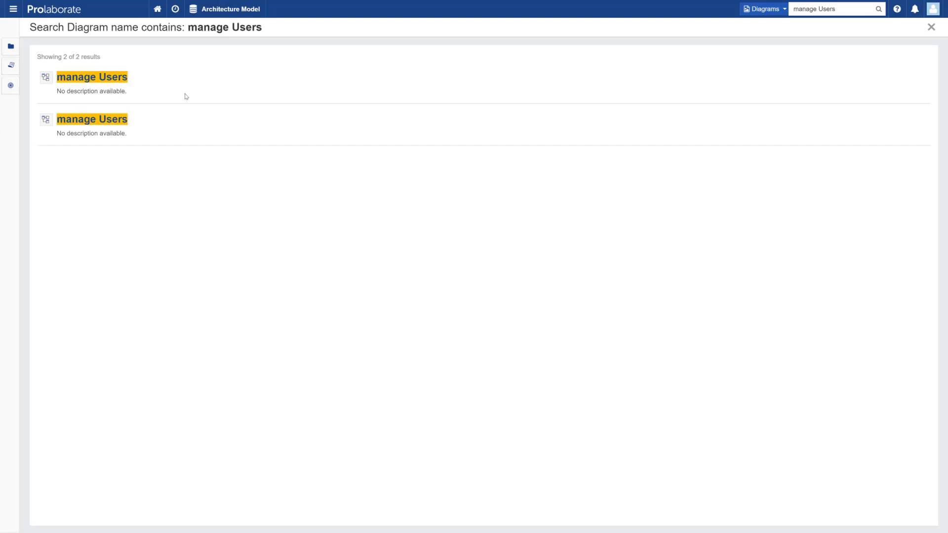
pyautogui.click(86, 121)
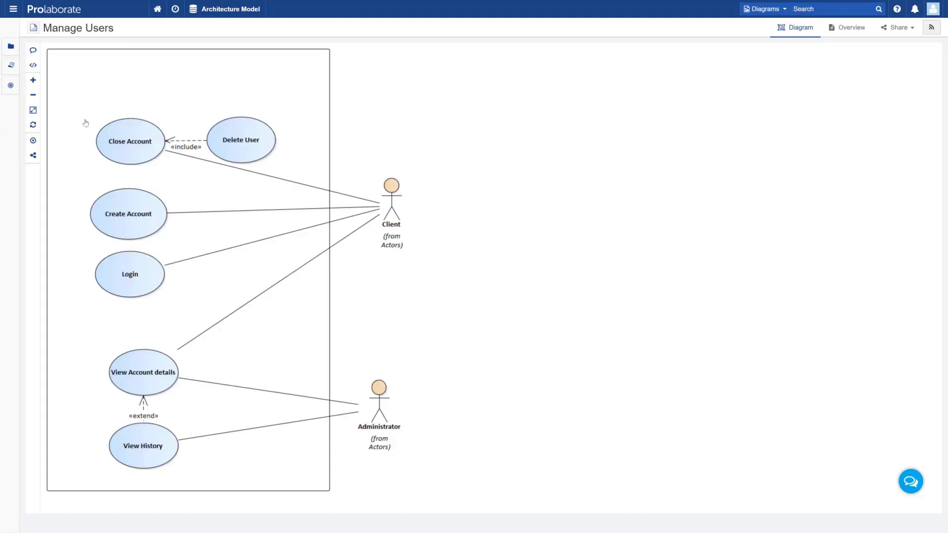
pyautogui.click(33, 65)
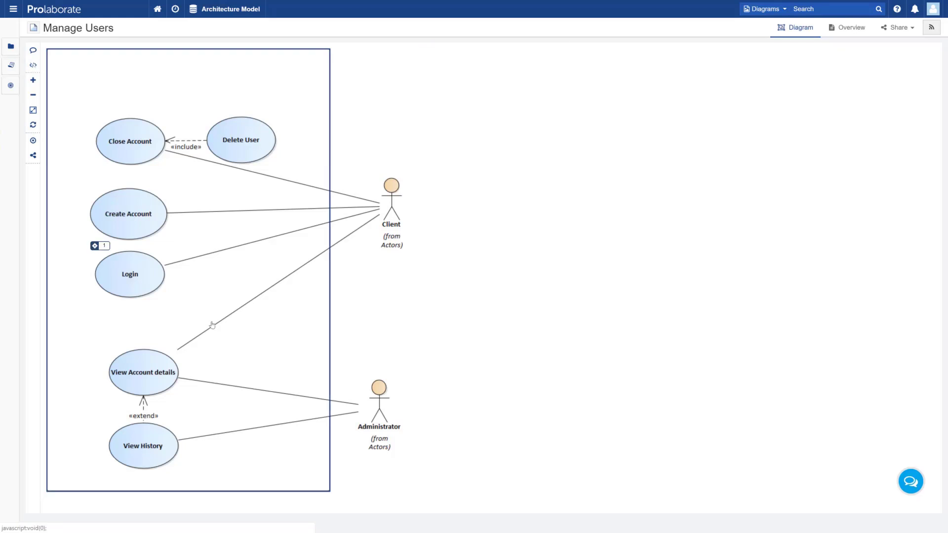
pyautogui.click(99, 247)
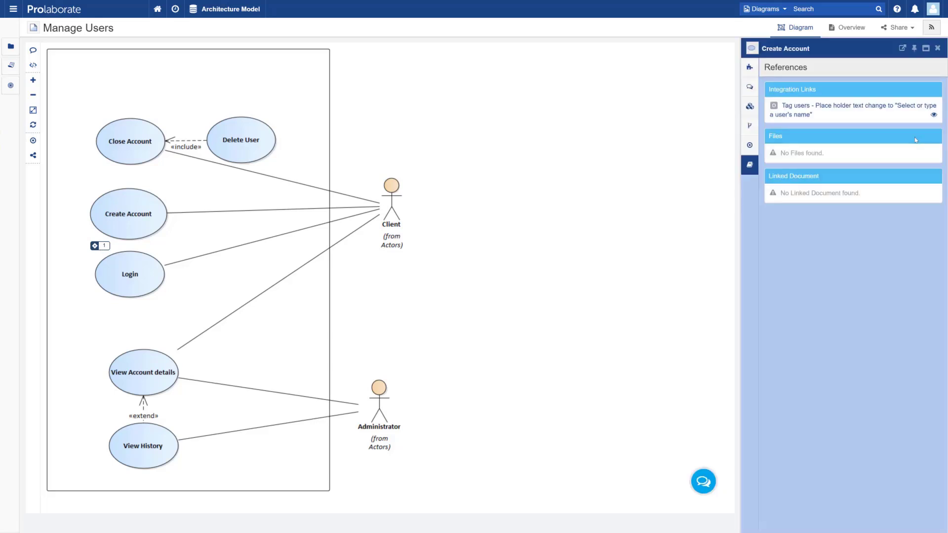
pyautogui.click(934, 115)
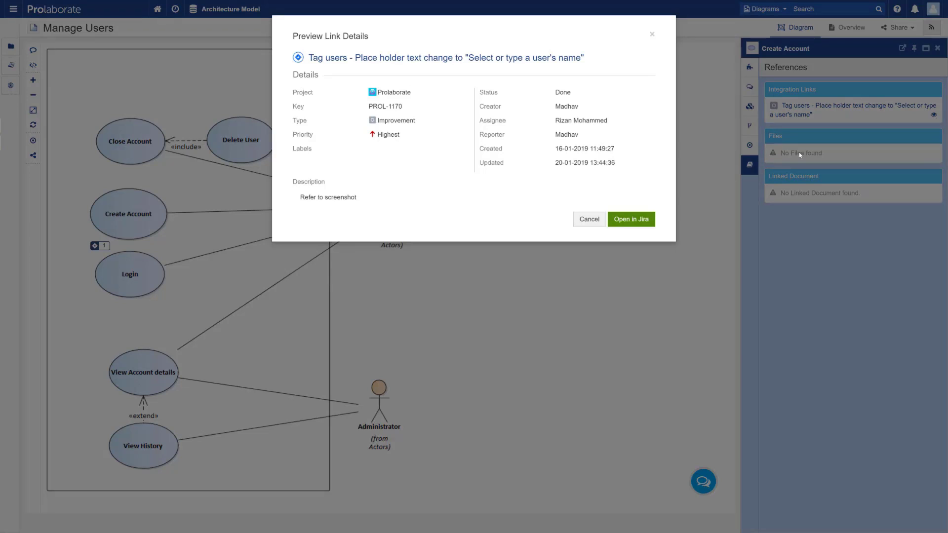
pyautogui.click(641, 223)
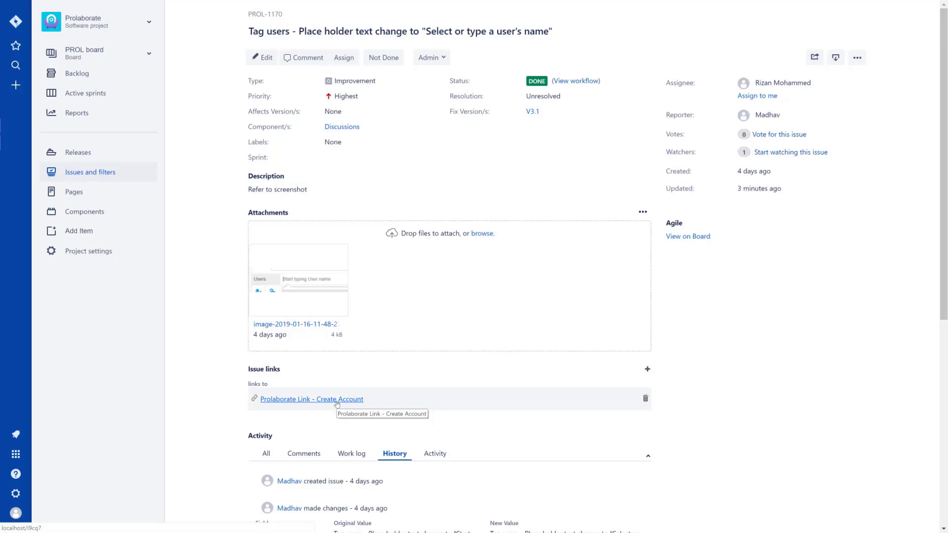
# - Follow PROL-1170's 'Prolaborate Link - Create Account' issue link back to Prolaborate
pyautogui.click(337, 399)
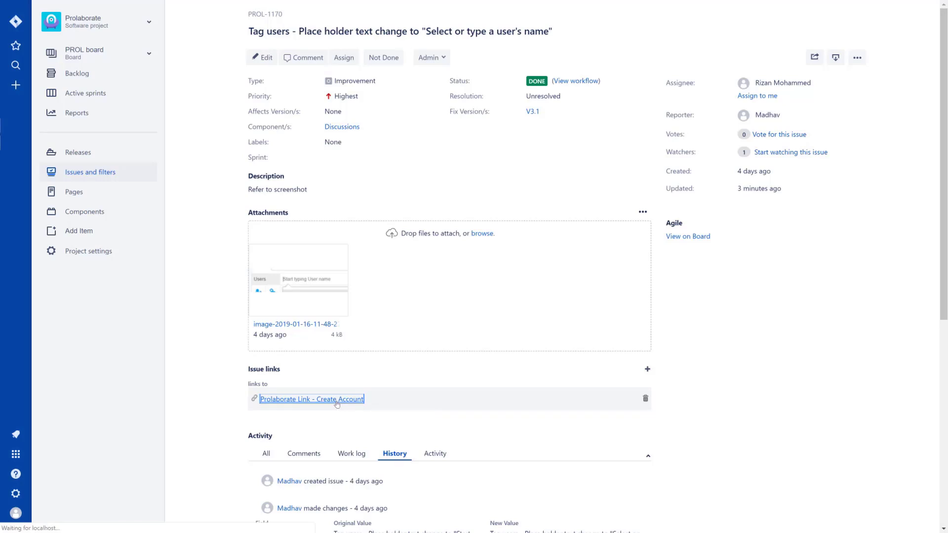
# - Add an Integration Report widget to the Business Analysis Dashboard
pyautogui.click(13, 8)
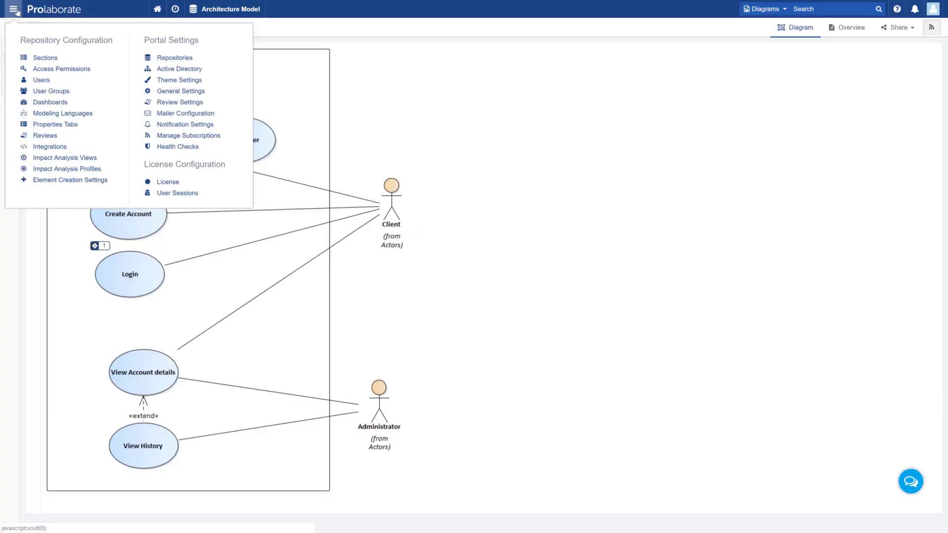
pyautogui.click(64, 102)
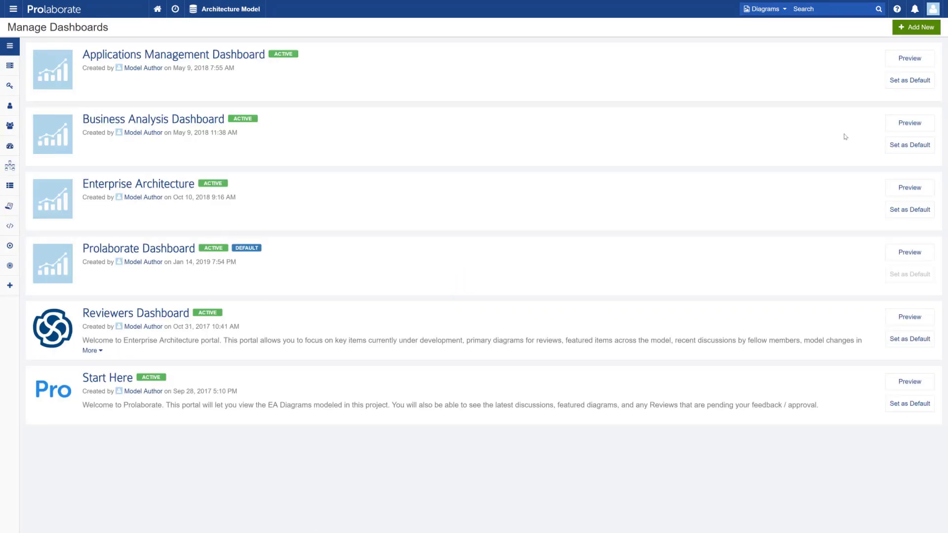
pyautogui.click(849, 124)
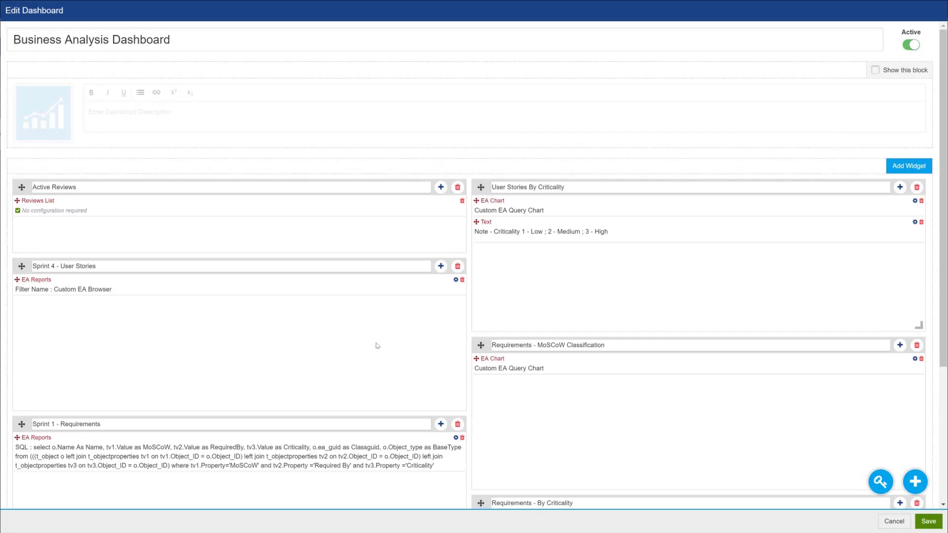
pyautogui.scroll(-4, 375, 346)
pyautogui.click(915, 482)
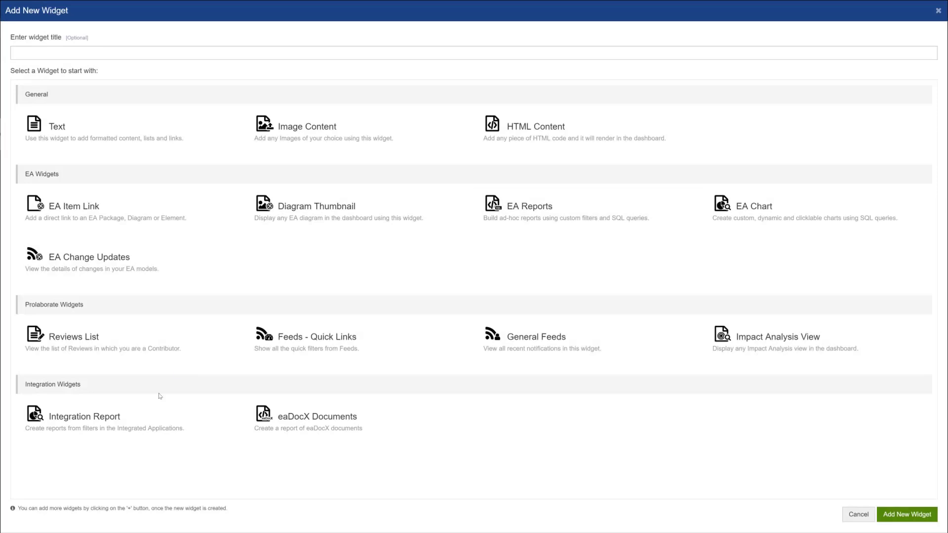
pyautogui.click(114, 417)
pyautogui.click(899, 517)
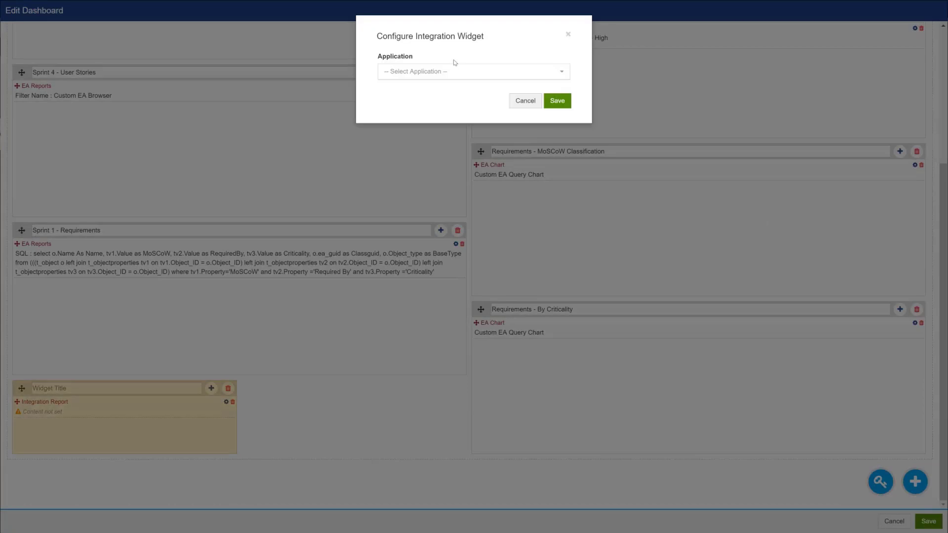
# - Point the widget at Jira, Prolaborate - Jira, filter V3.1, title it 'V 3.1 Issues', enlarge, and save
pyautogui.click(452, 75)
pyautogui.click(431, 128)
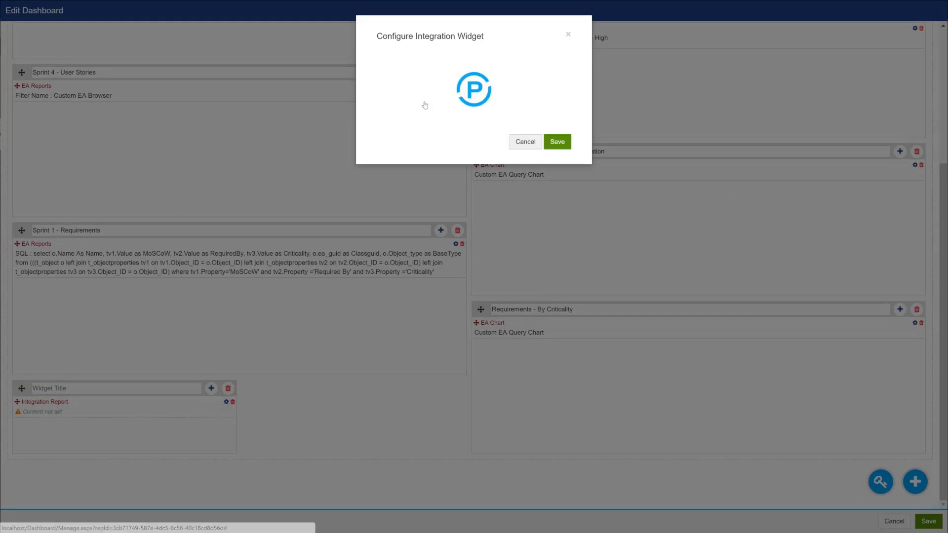
pyautogui.click(422, 106)
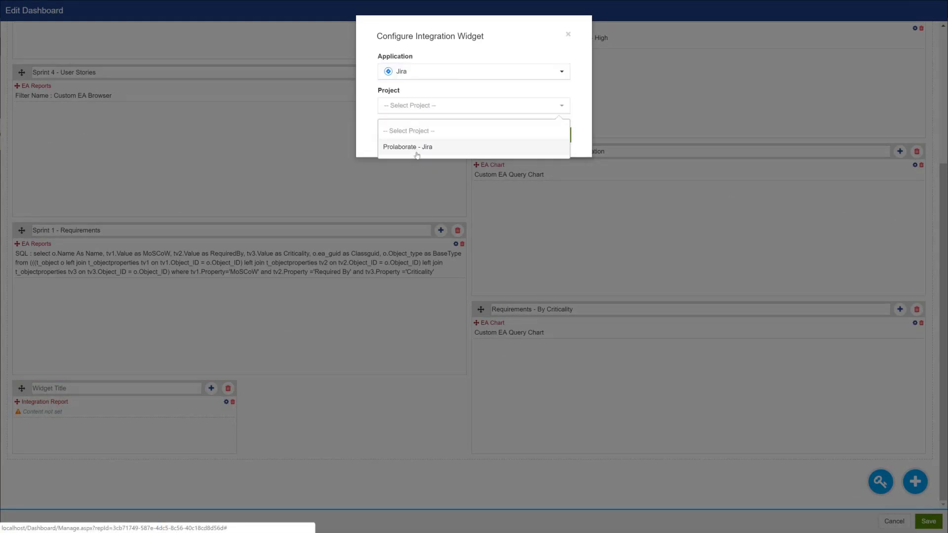
pyautogui.click(417, 149)
pyautogui.click(416, 144)
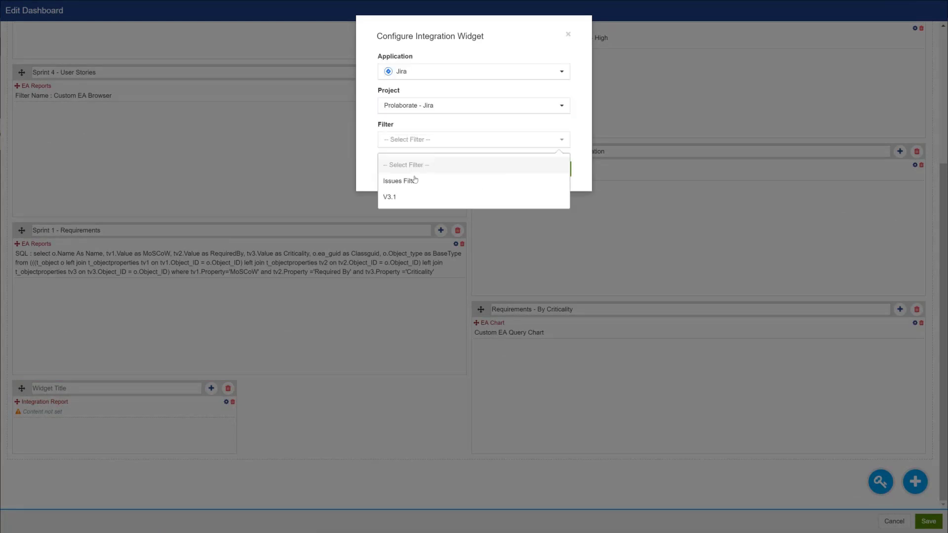
pyautogui.click(409, 197)
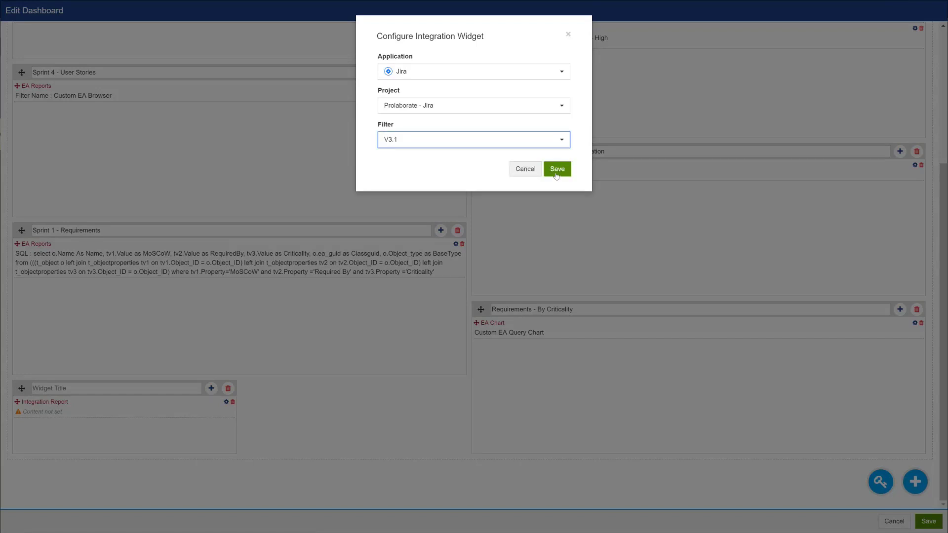
pyautogui.click(557, 170)
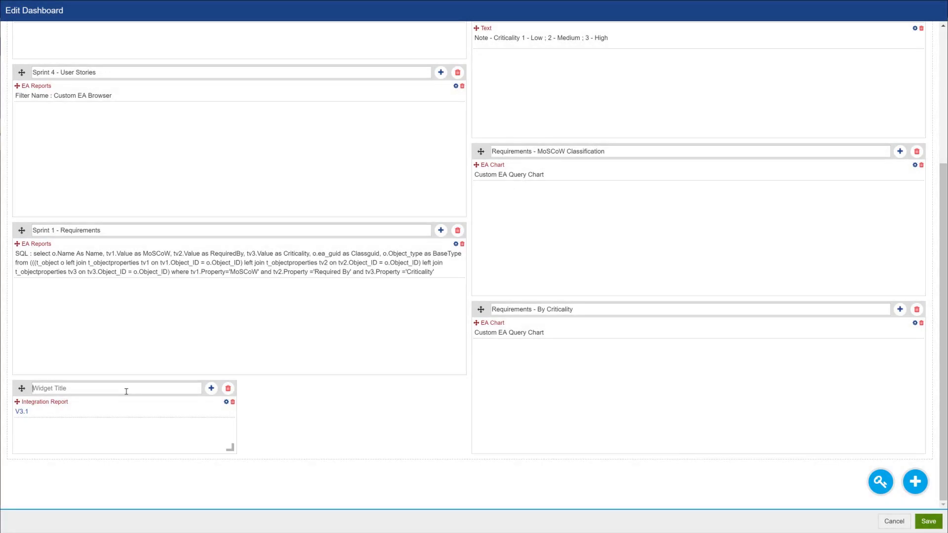
pyautogui.write('V 3.1 Issues')
pyautogui.moveTo(231, 448); pyautogui.dragTo(677, 491)
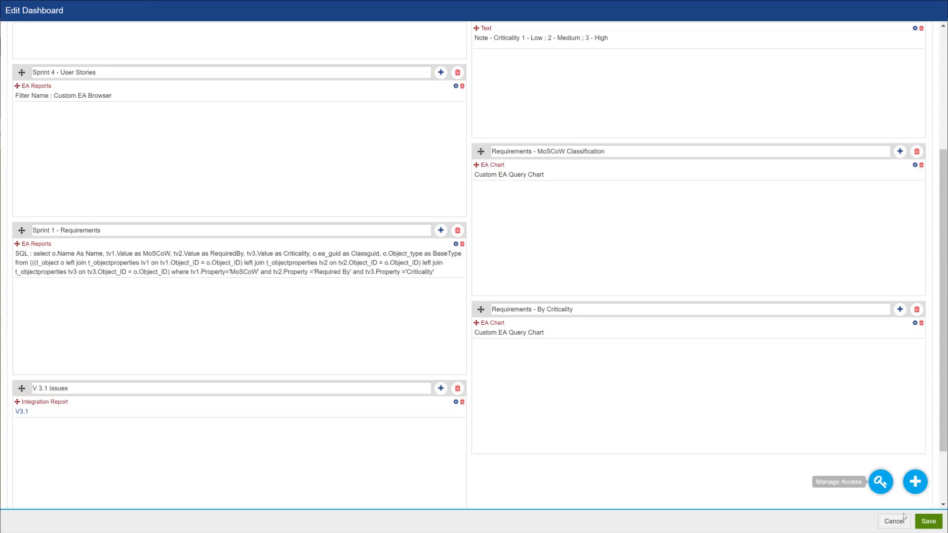
pyautogui.click(924, 522)
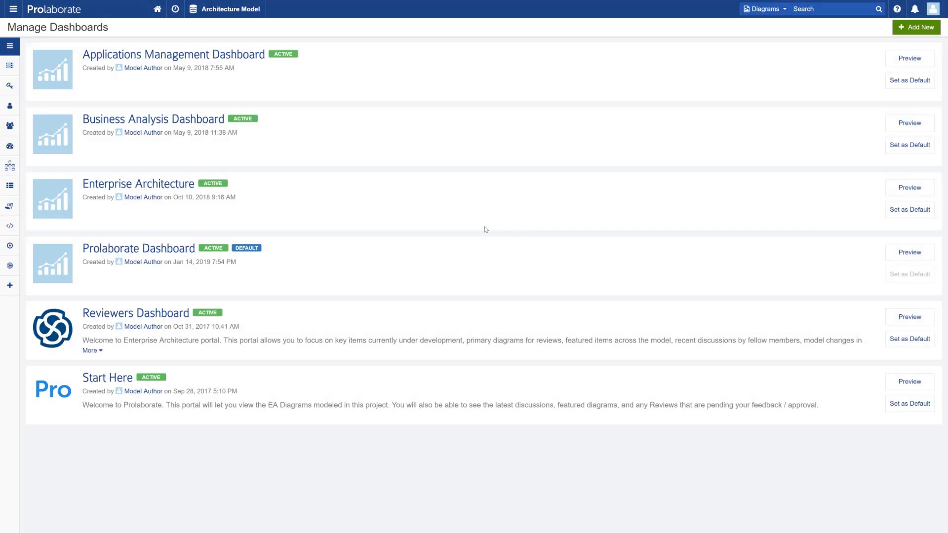
# - Open the V3.1 issues full page, preview PROL-1185, then open PROL-1185 in Jira
pyautogui.click(161, 14)
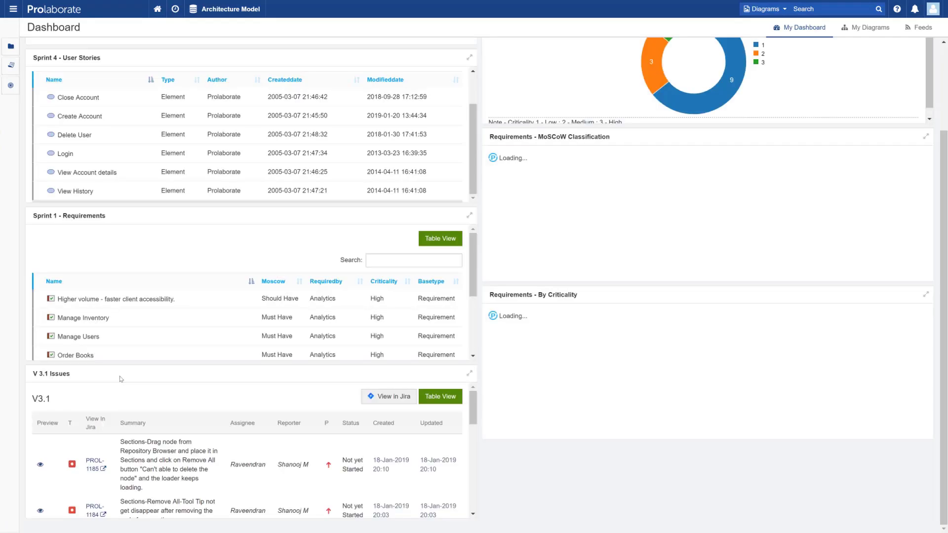
pyautogui.scroll(-5, 241, 450)
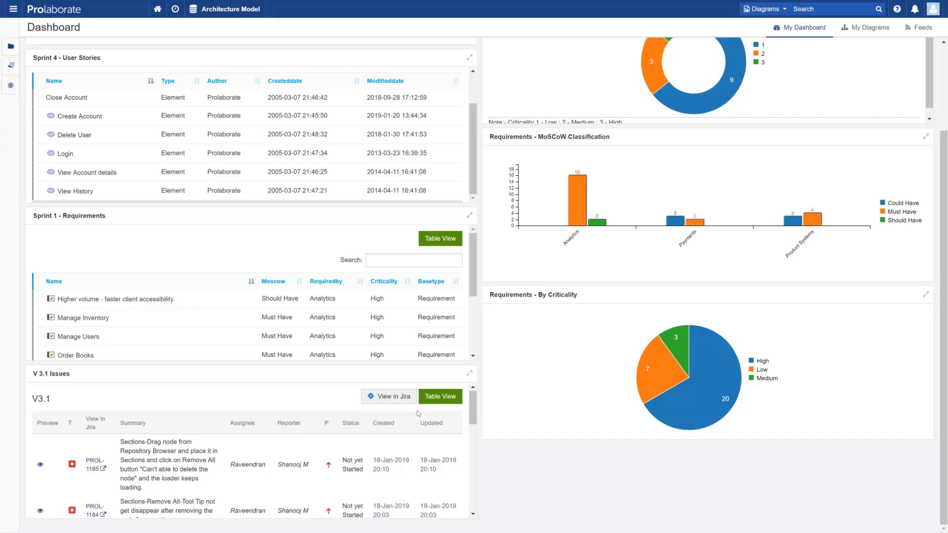
pyautogui.click(442, 404)
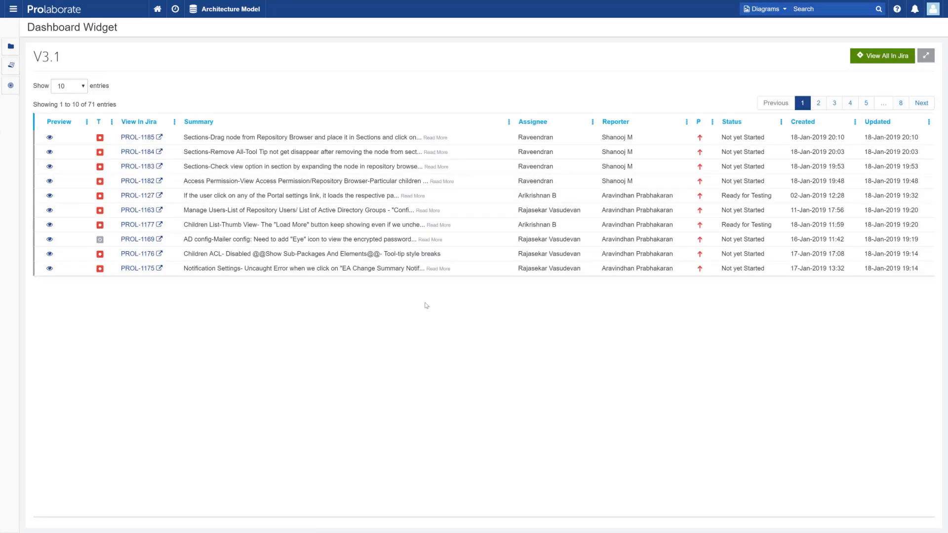
pyautogui.click(50, 138)
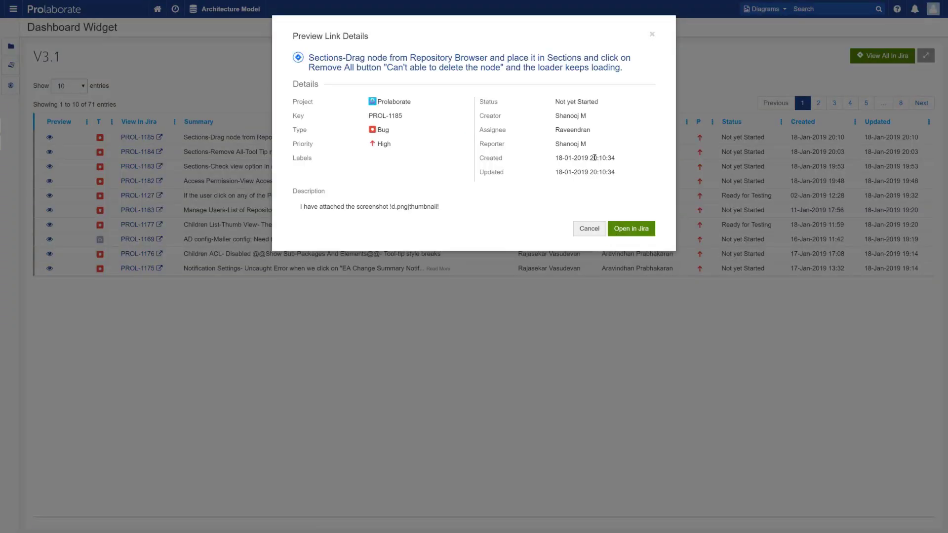
pyautogui.click(589, 228)
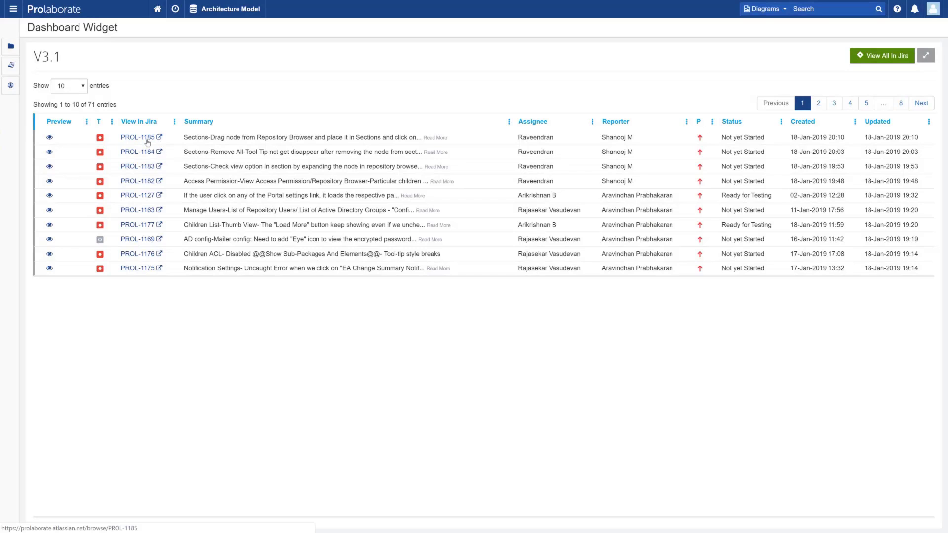
pyautogui.click(146, 141)
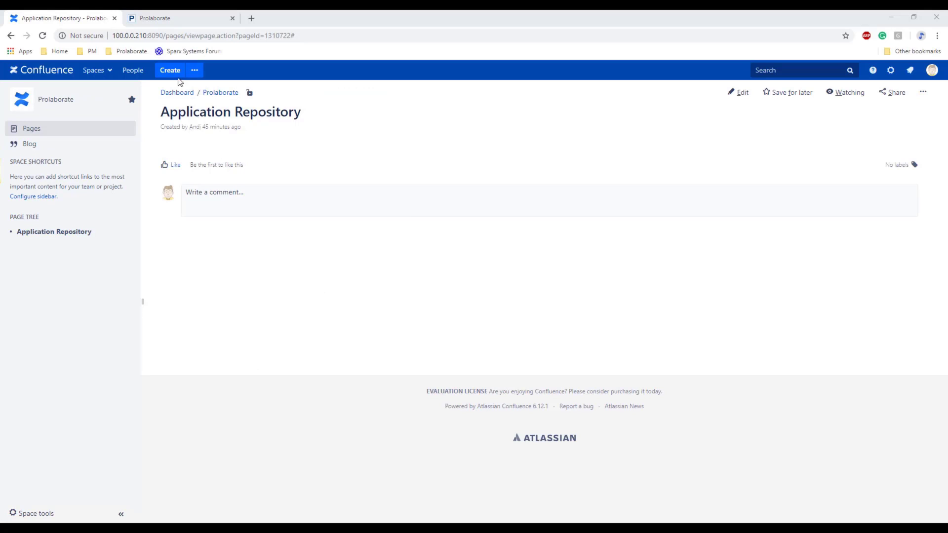
# - Create a page titled Application Components and insert a Prolaborate macro showing objects as a table
pyautogui.click(173, 74)
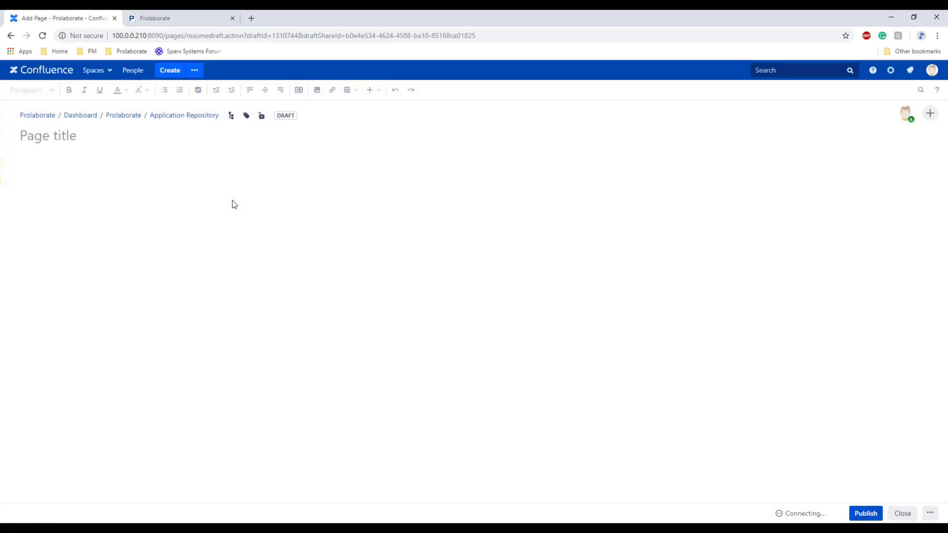
pyautogui.write('Application Components')
pyautogui.click(374, 90)
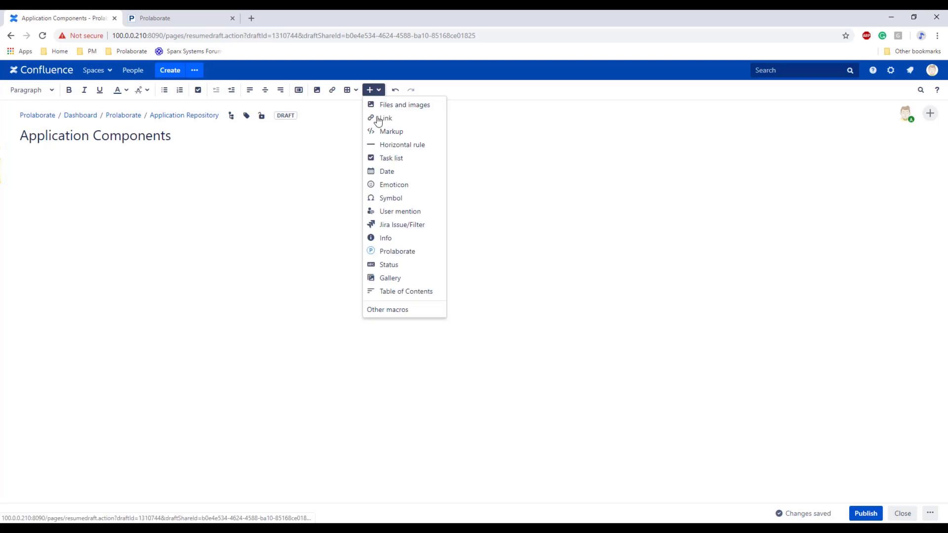
pyautogui.click(393, 251)
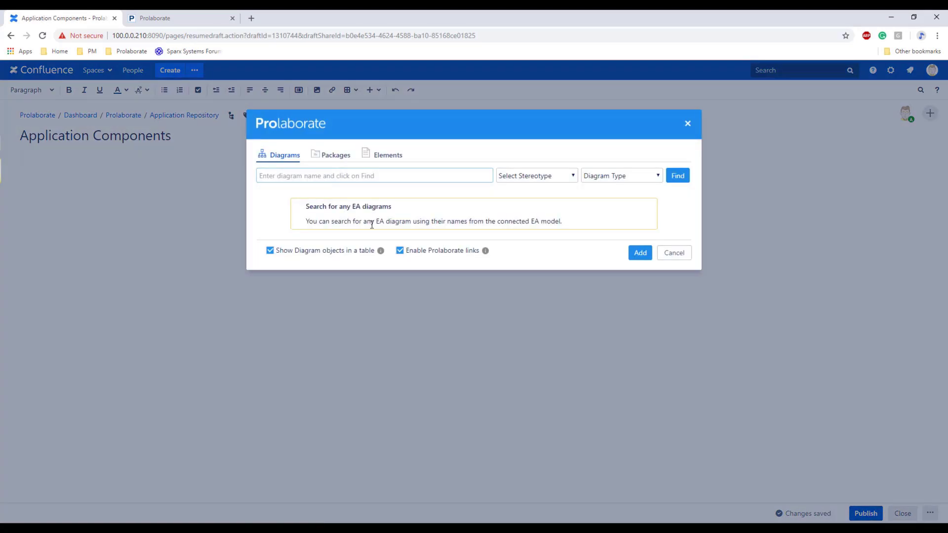
pyautogui.click(540, 182)
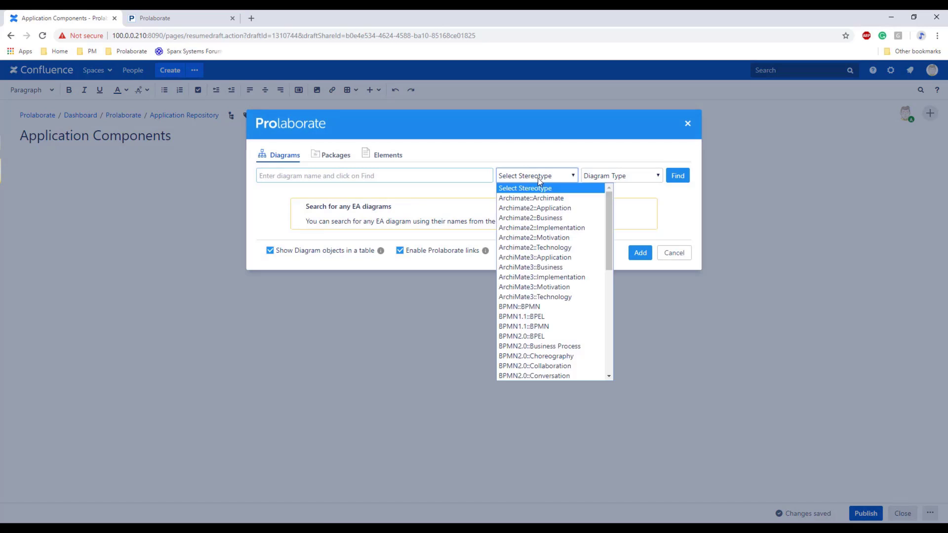
pyautogui.click(599, 180)
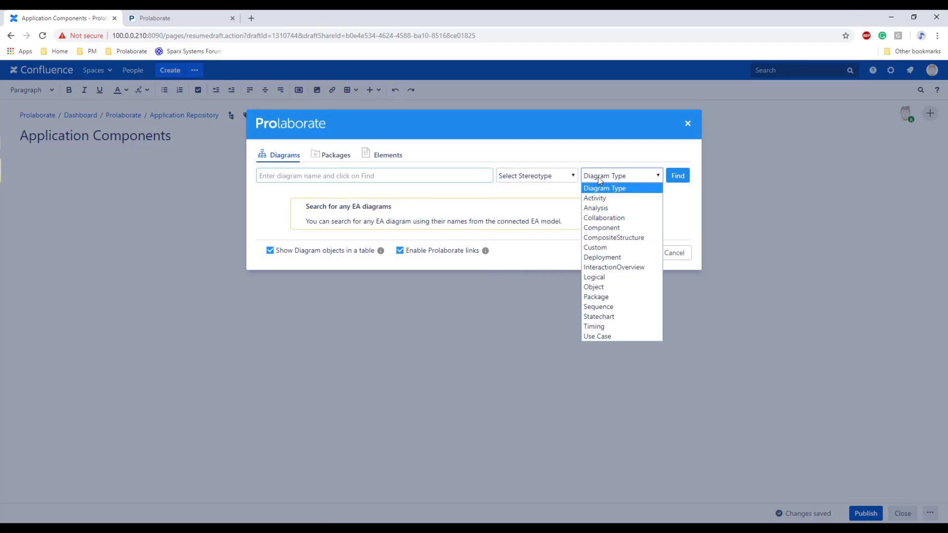
pyautogui.click(274, 212)
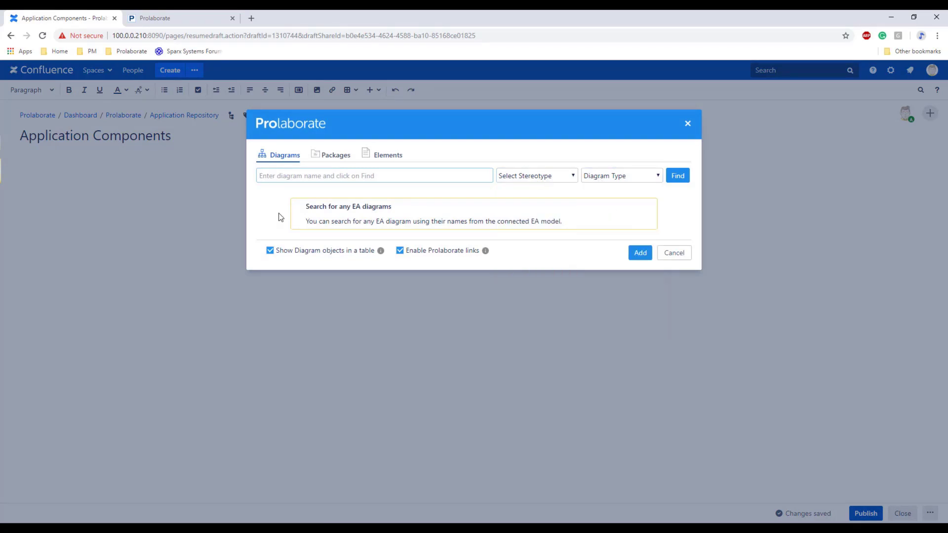
pyautogui.click(290, 257)
pyautogui.click(401, 253)
pyautogui.click(404, 255)
# - Search diagrams for 'Application' and add the ApplicationComponents diagram
pyautogui.click(399, 179)
pyautogui.write('App')
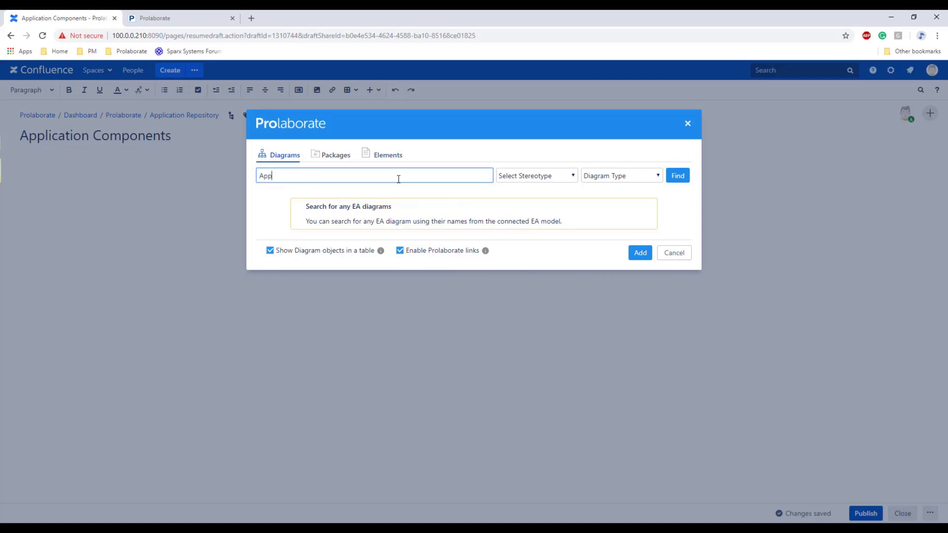
pyautogui.write('lication')
pyautogui.hotkey('ctrl', 'a')
pyautogui.click(679, 182)
pyautogui.click(661, 217)
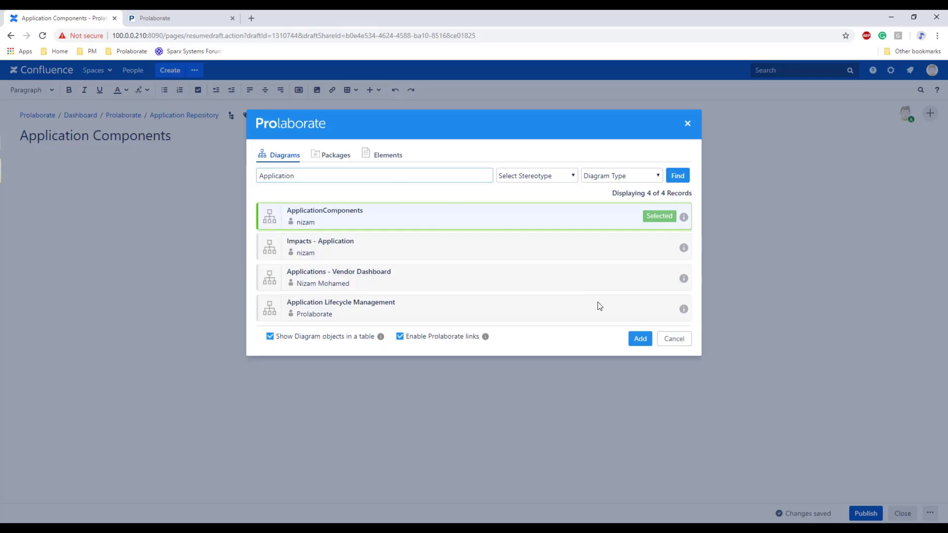
pyautogui.click(640, 339)
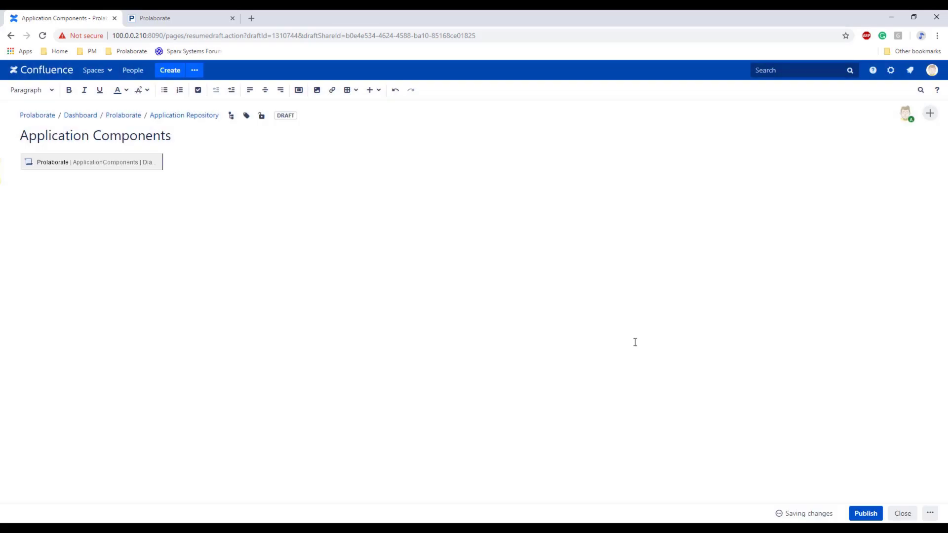
# - Publish the Application Components page, keeping the objects table showing all 21 entries
pyautogui.click(866, 514)
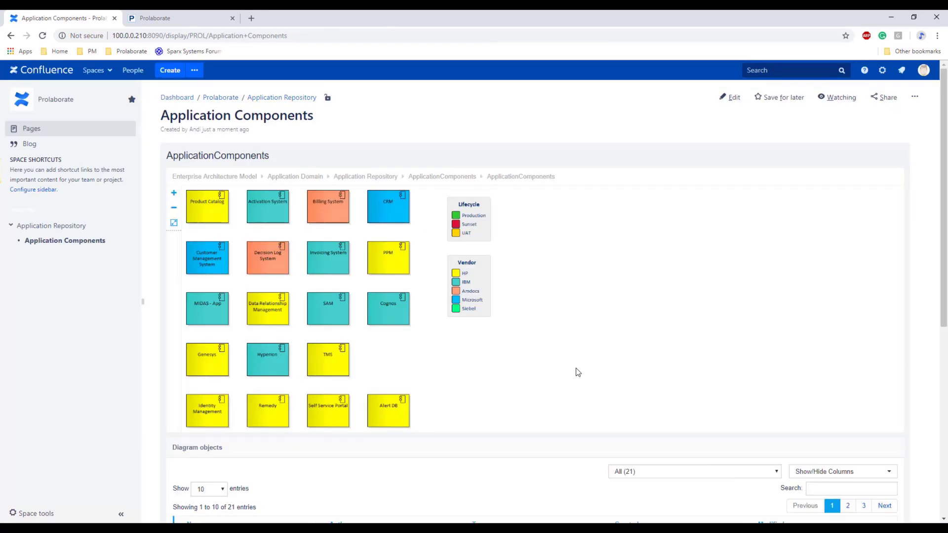
pyautogui.scroll(-5, 577, 371)
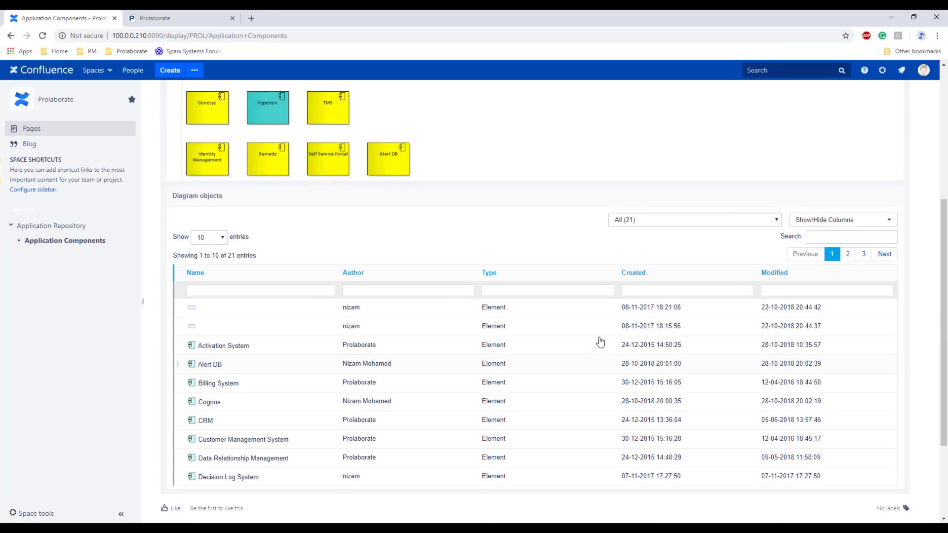
pyautogui.click(646, 226)
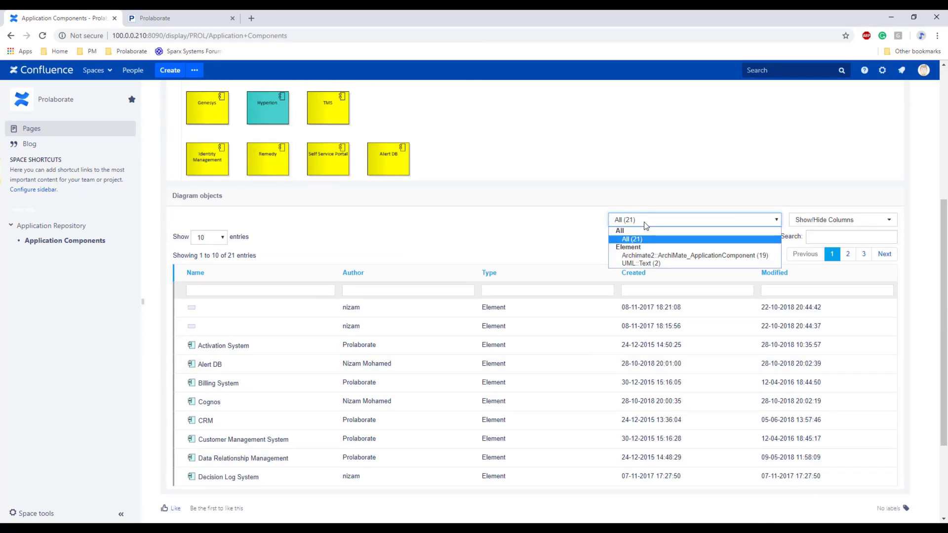
pyautogui.click(572, 240)
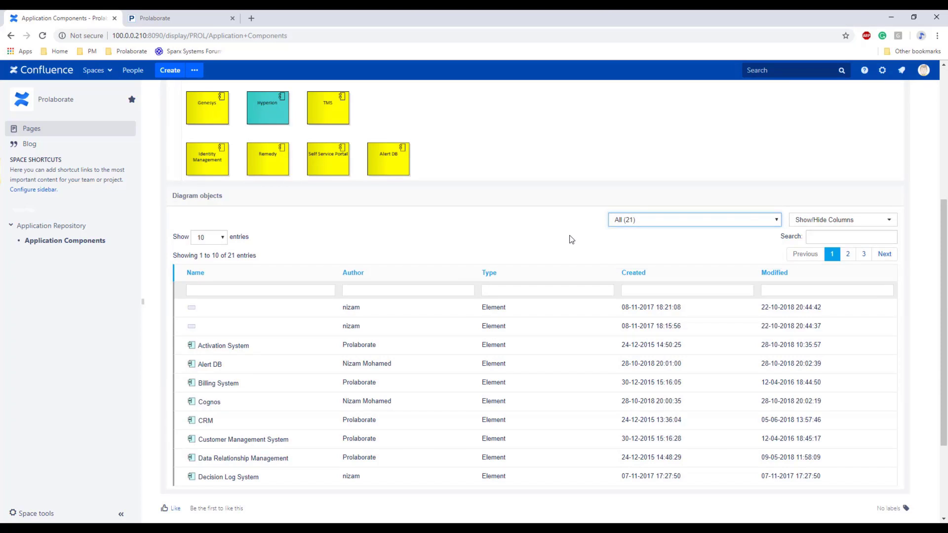
# - Hide the Created and Modified columns of the diagram objects table
pyautogui.click(796, 223)
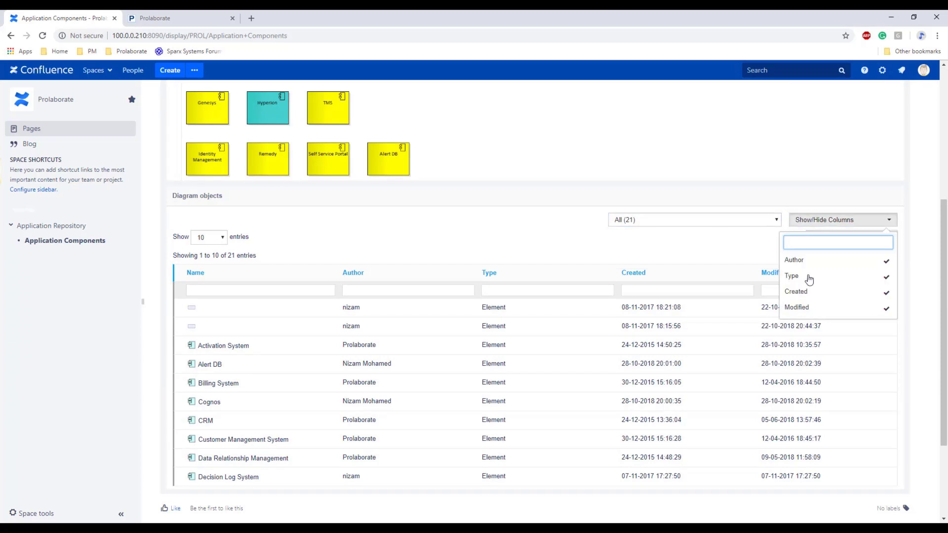
pyautogui.click(810, 292)
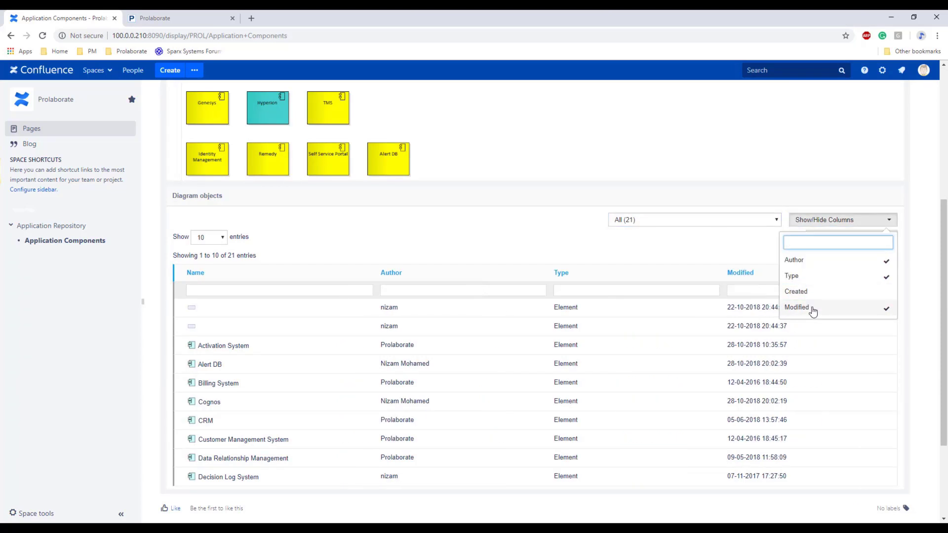
pyautogui.click(812, 311)
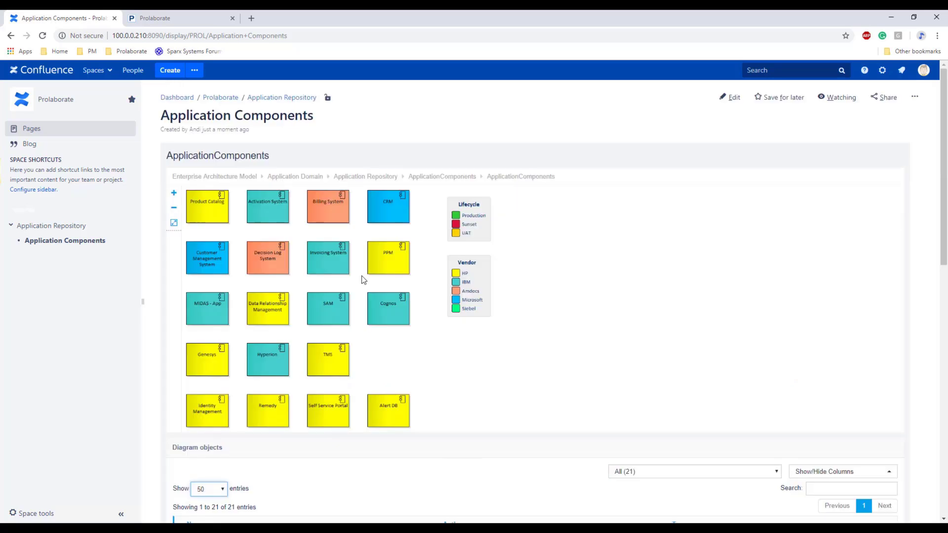
# - Open Product Catalog from the embedded diagram and scroll through its Attributes
pyautogui.click(212, 213)
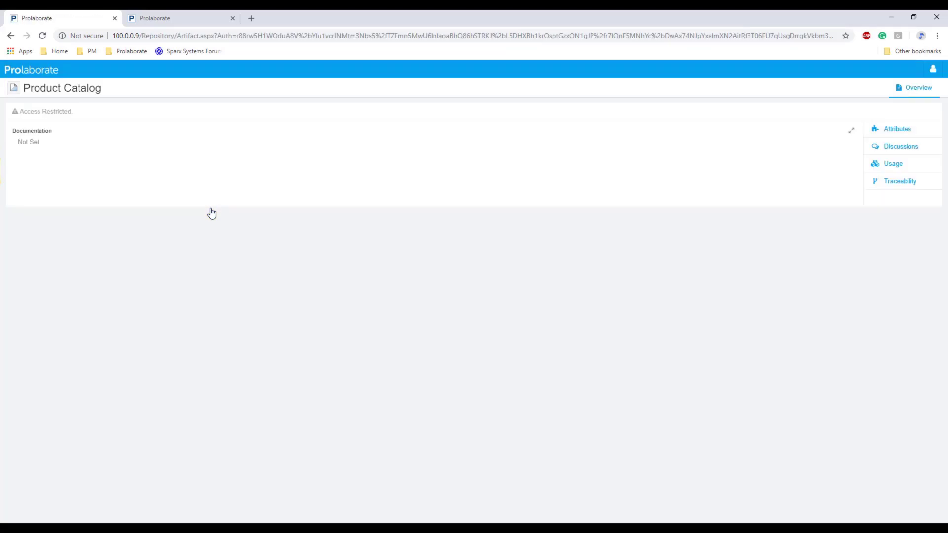
pyautogui.click(888, 138)
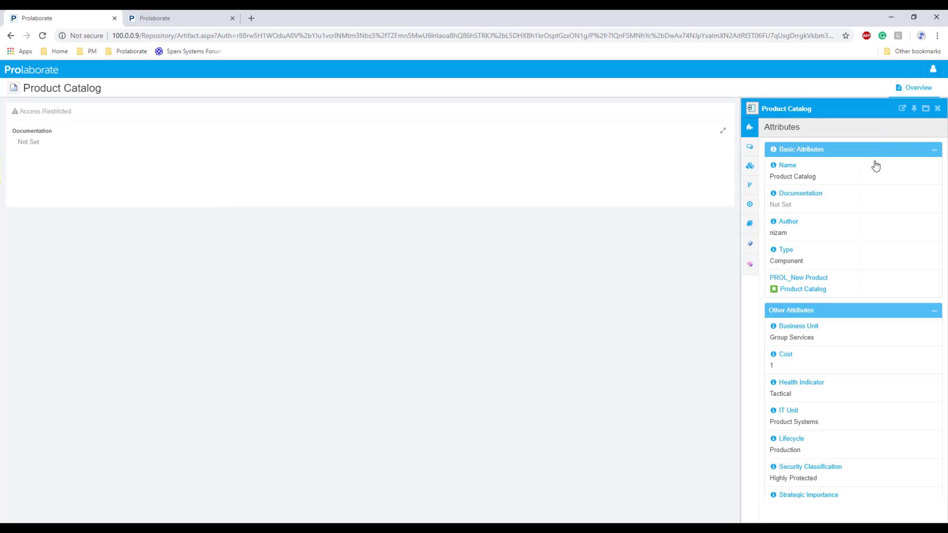
pyautogui.scroll(-1, 890, 286)
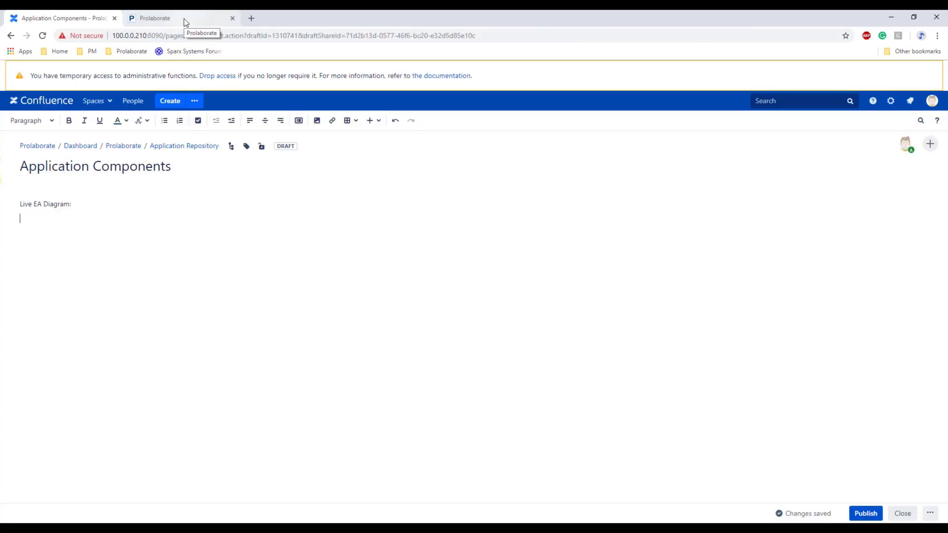
# - From the ApplicationComponents diagram's share options, copy the iframe embed code
pyautogui.click(183, 19)
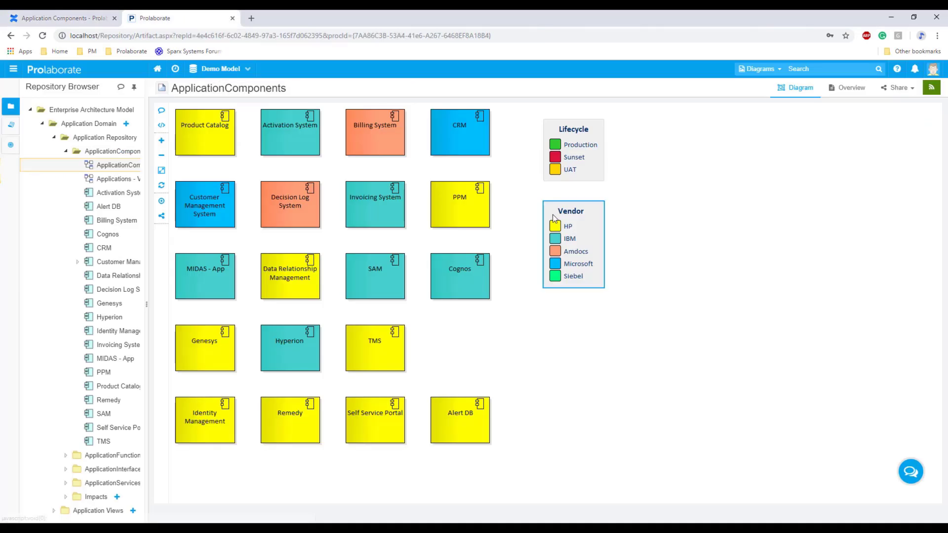
pyautogui.click(162, 218)
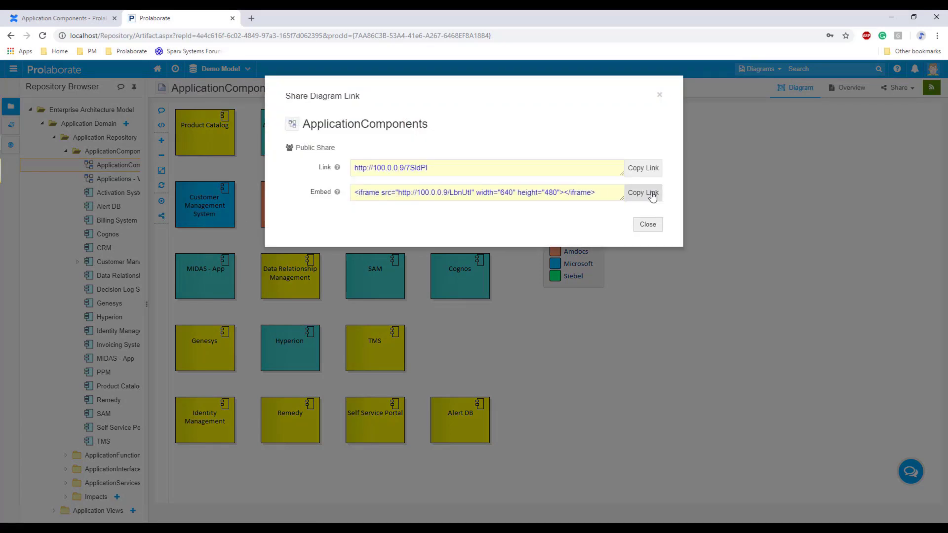
pyautogui.click(651, 196)
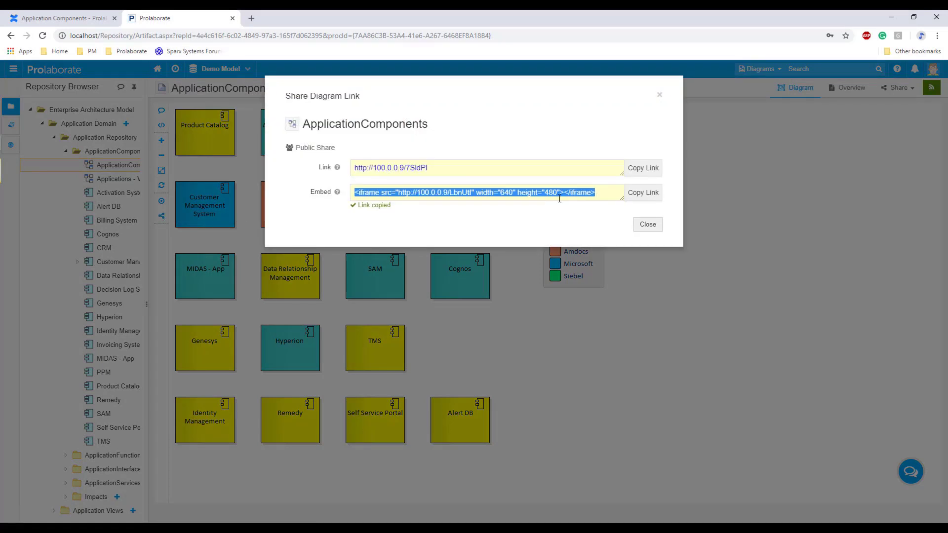
# - Insert an HTML macro under 'Live EA Diagram:' and paste the Prolaborate iframe code into it
pyautogui.click(85, 21)
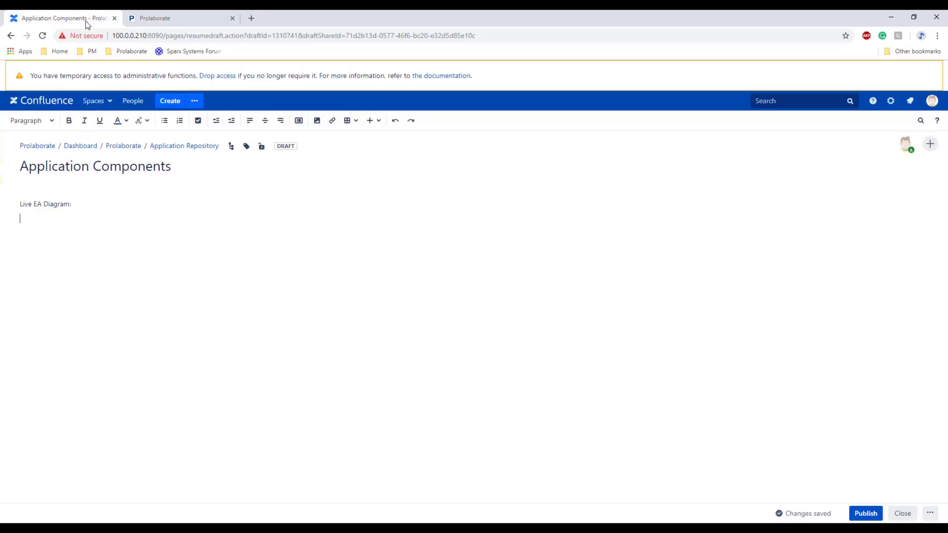
pyautogui.click(371, 121)
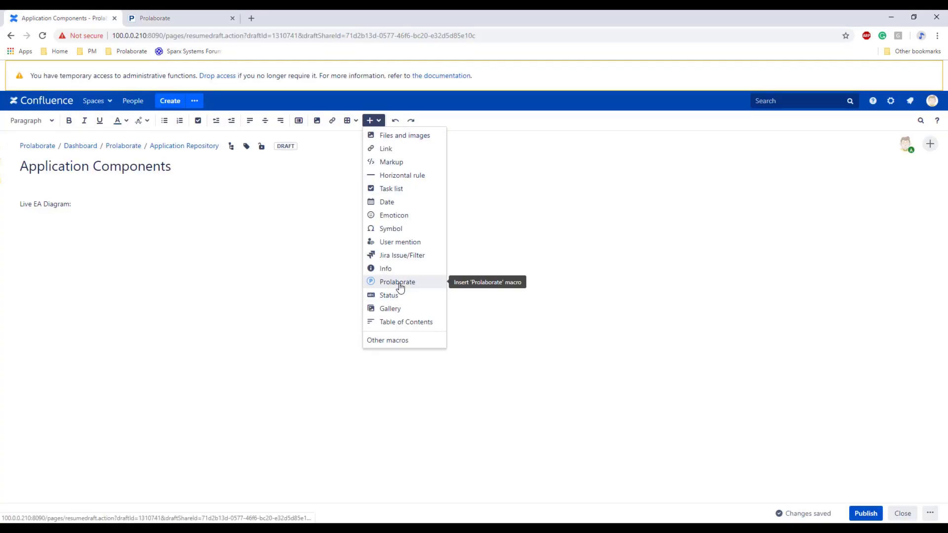
pyautogui.click(403, 341)
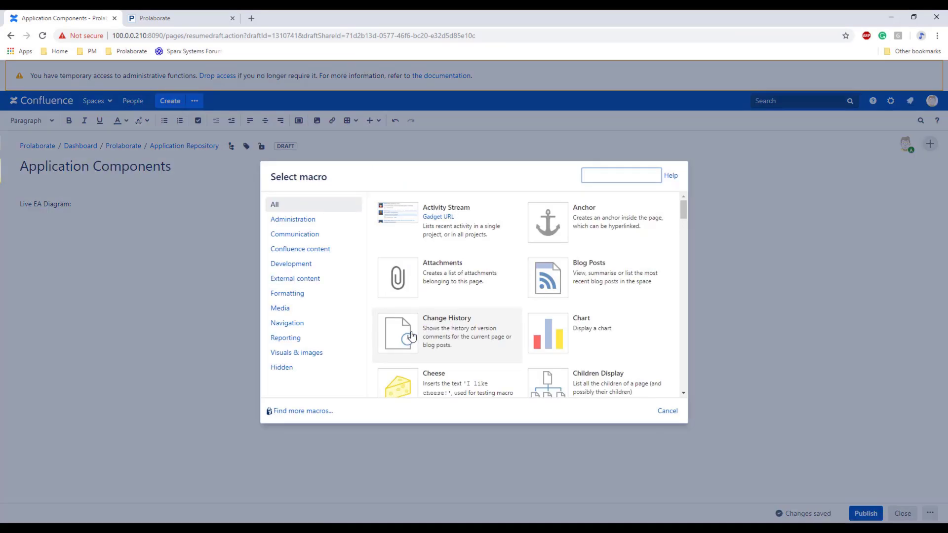
pyautogui.write('html')
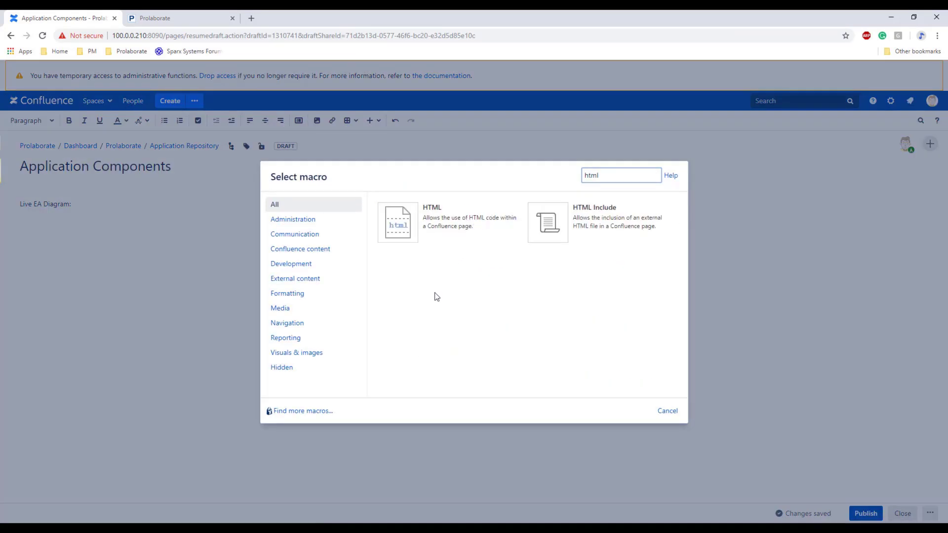
pyautogui.click(426, 232)
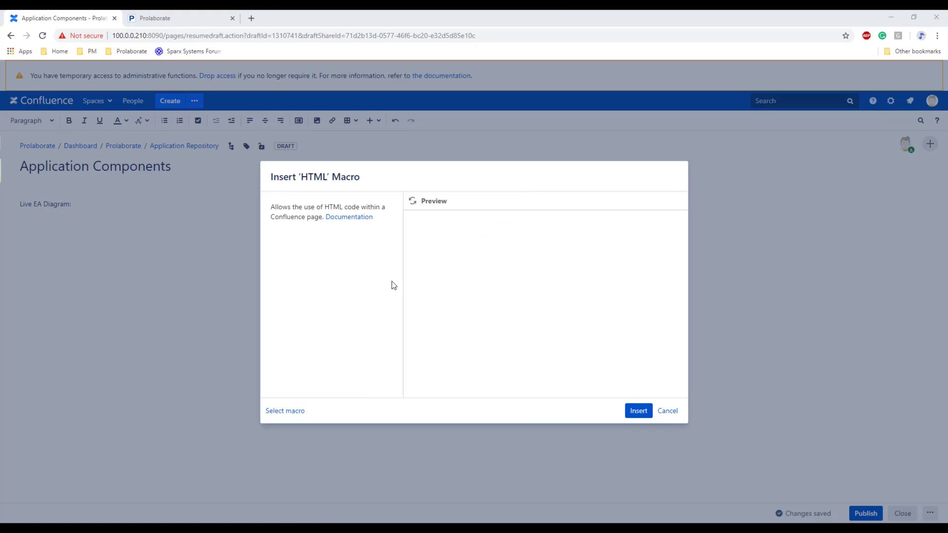
pyautogui.click(644, 416)
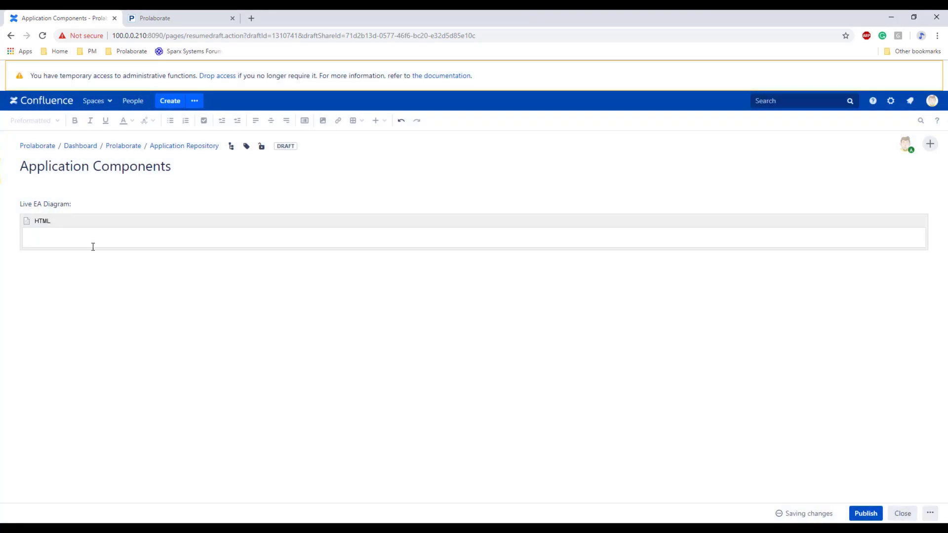
pyautogui.click(87, 242)
pyautogui.write('<iframe src="http://100.0.0.9/LbnUtI" width="1000" height="900" frameborder=0></iframe>')
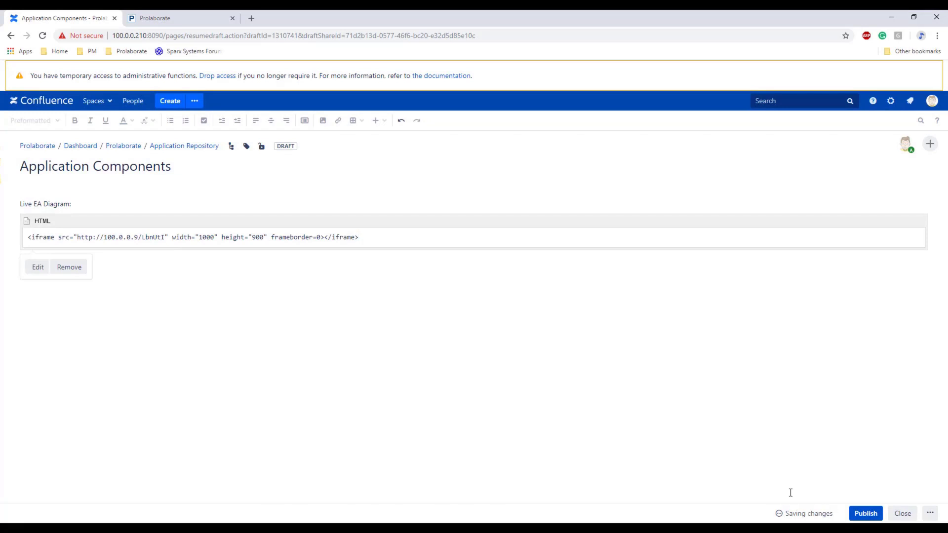
# - Copy the diagram's iframe code via Share > Share this Link, then return to the Confluence editor
pyautogui.hotkey('ctrl', 'Tab')
pyautogui.click(662, 95)
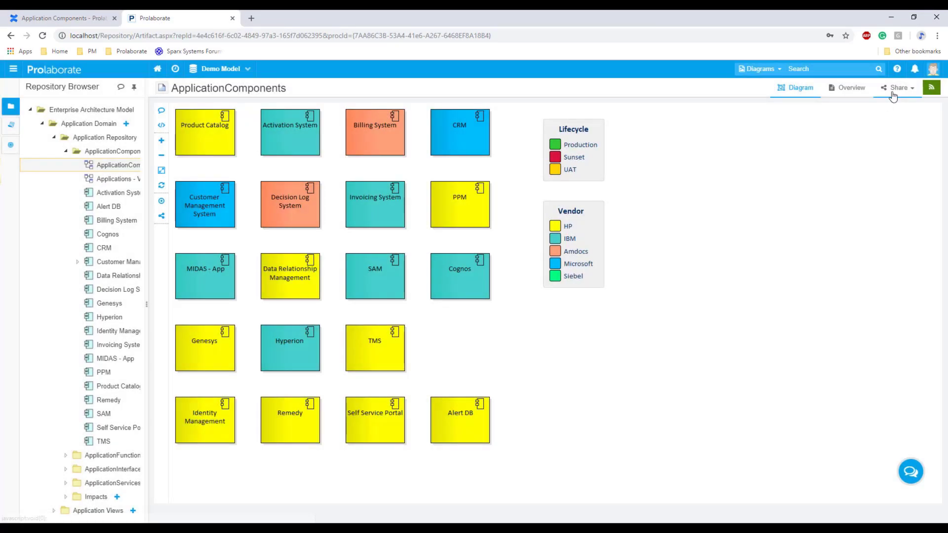
pyautogui.click(894, 93)
pyautogui.click(879, 114)
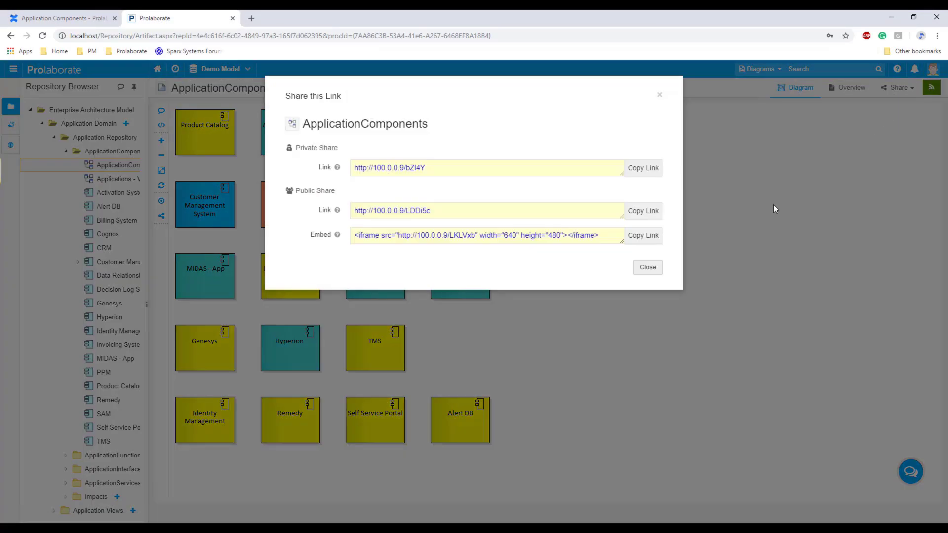
pyautogui.click(637, 237)
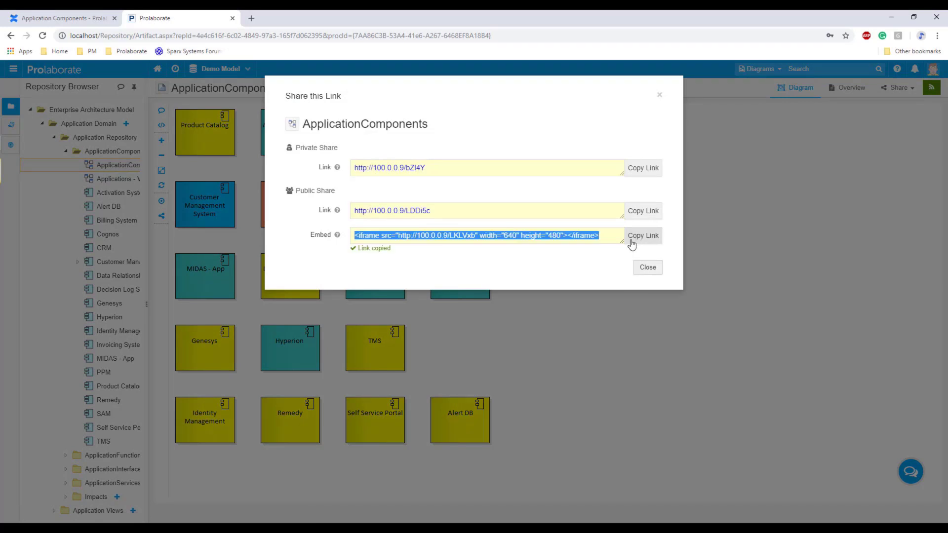
pyautogui.click(78, 25)
pyautogui.click(28, 308)
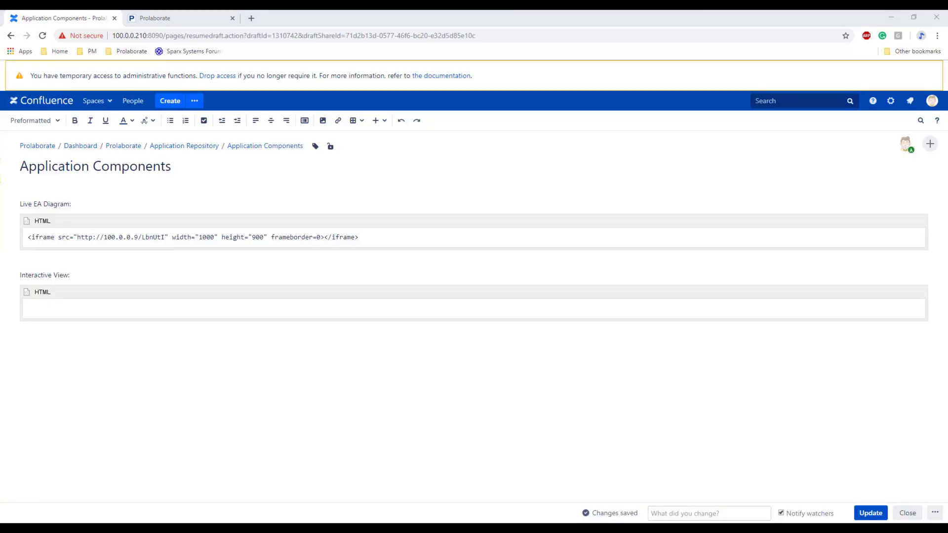
# - Paste the iframe code into the Interactive View HTML block and publish the page with Update
pyautogui.click(173, 315)
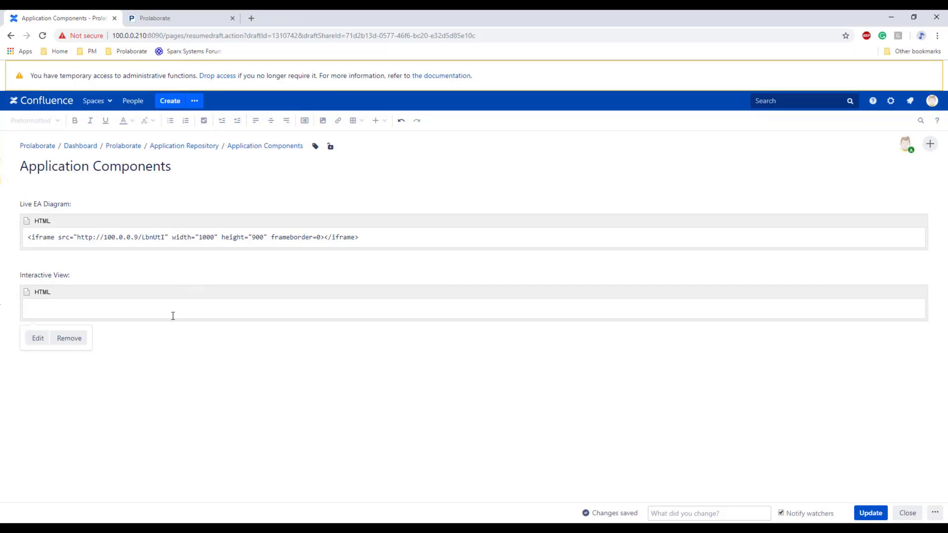
pyautogui.hotkey('ctrl', 'v')
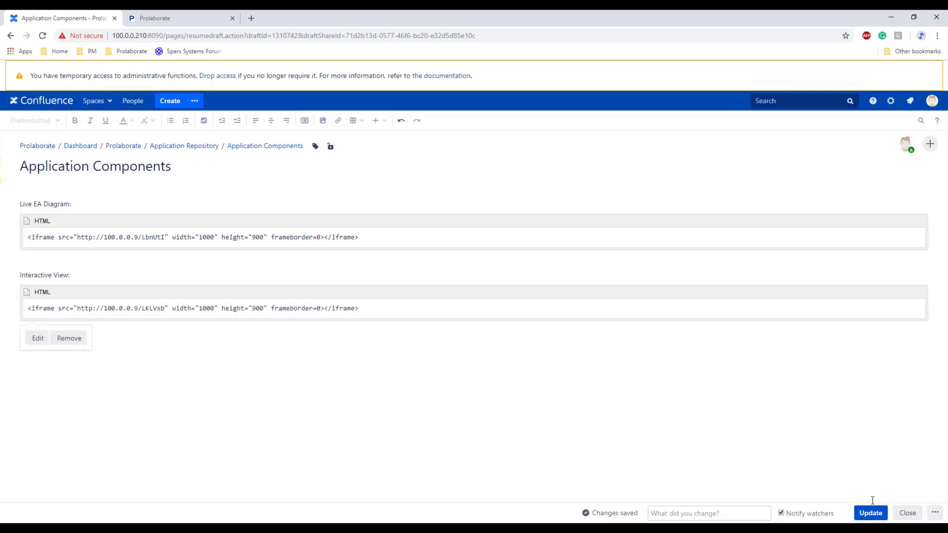
pyautogui.click(871, 514)
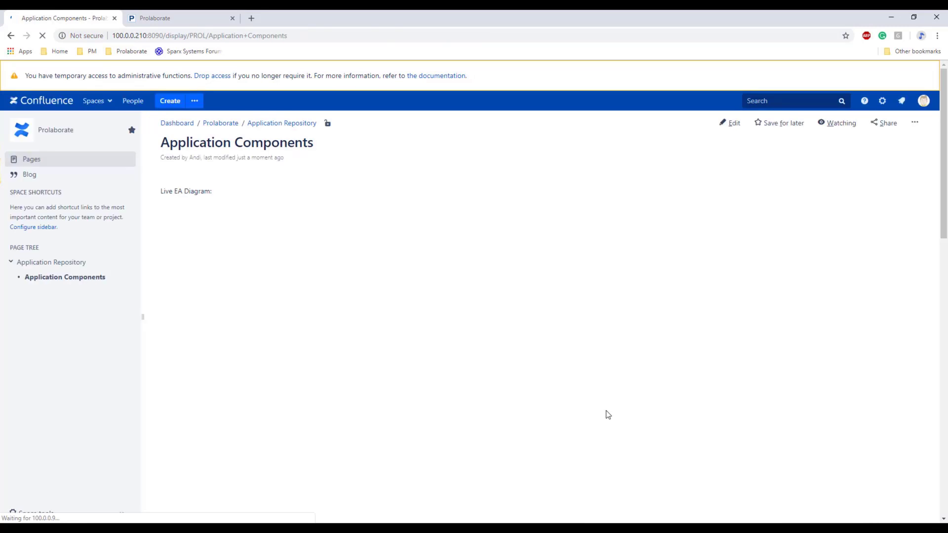
# - Turn on the Discussions and Integrated Apps markers in the embedded interactive diagram
pyautogui.scroll(-1, 541, 393)
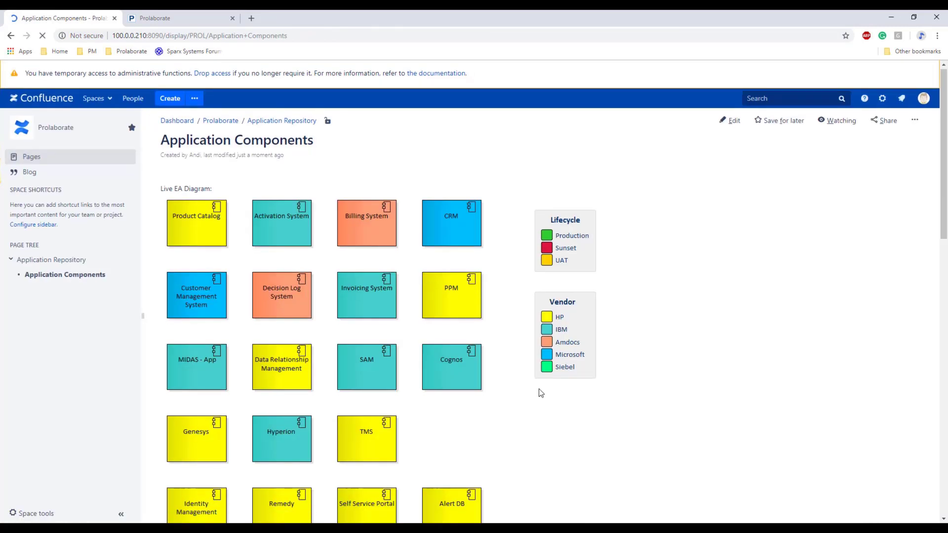
pyautogui.scroll(-4, 541, 392)
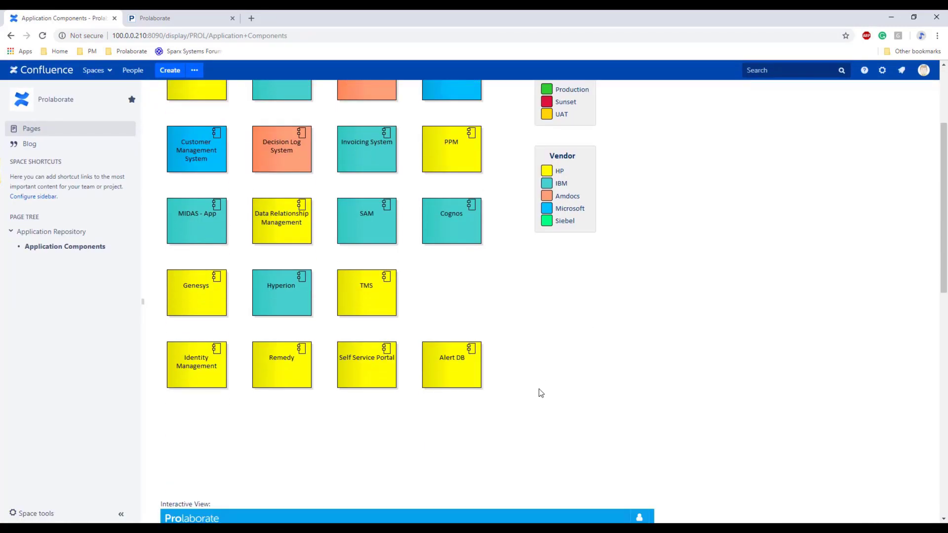
pyautogui.scroll(-3, 541, 392)
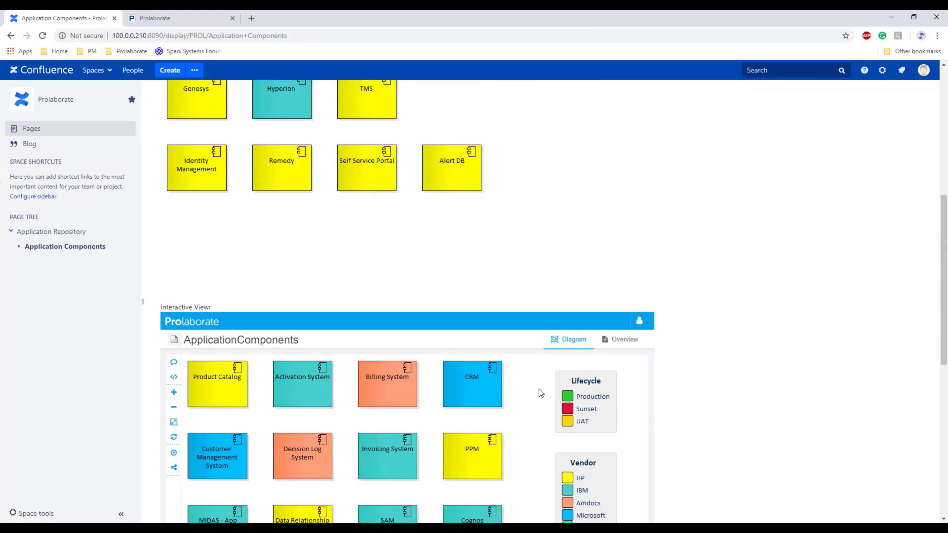
pyautogui.scroll(-3, 541, 392)
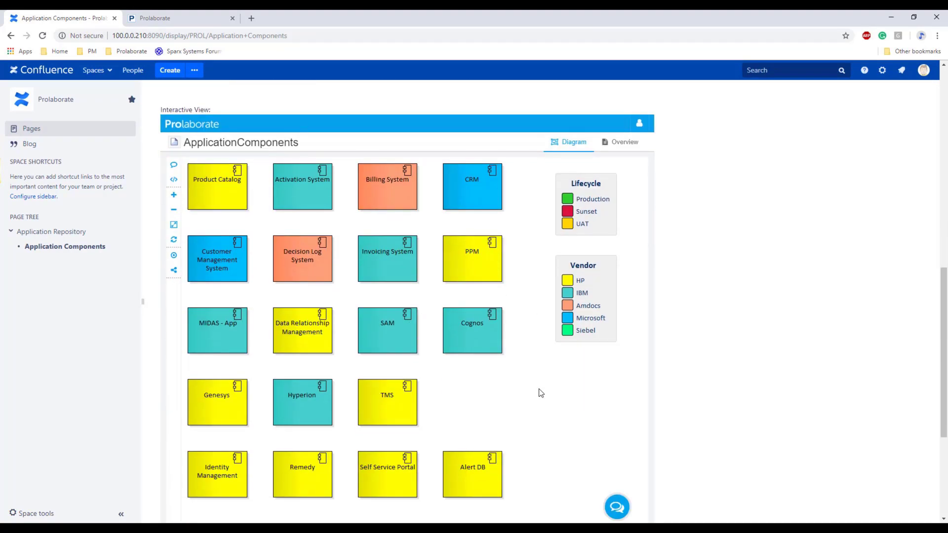
pyautogui.click(173, 167)
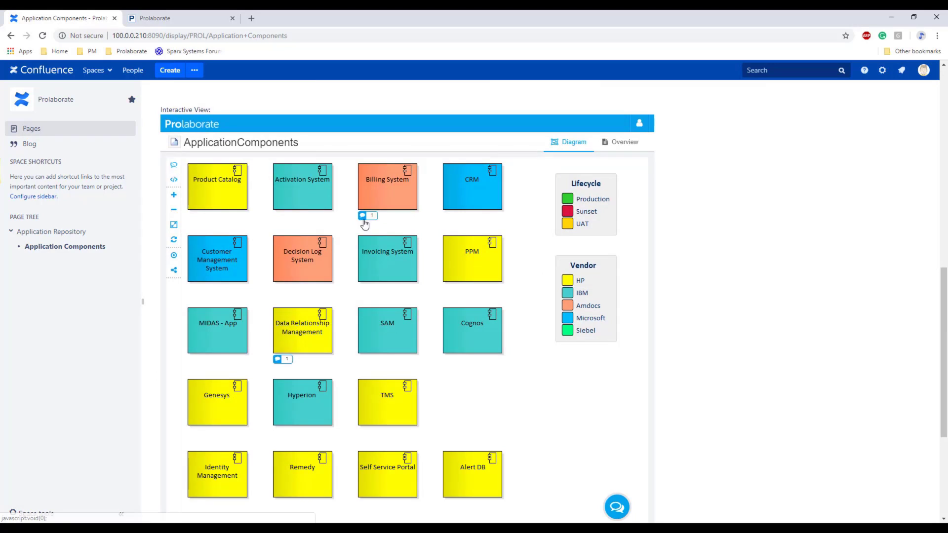
pyautogui.click(173, 181)
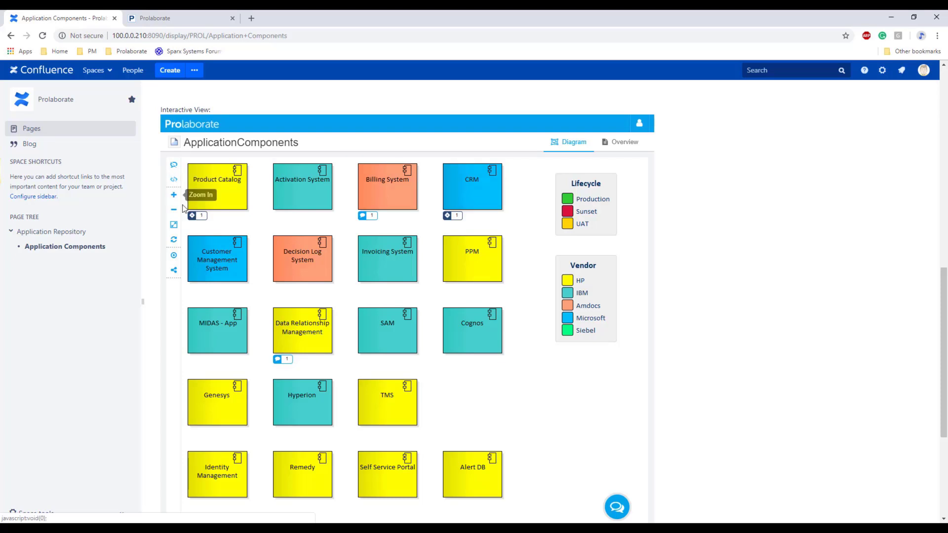
# - Browse Product Catalog's attributes in the embedded diagram, then switch to Billing System's attributes
pyautogui.click(230, 203)
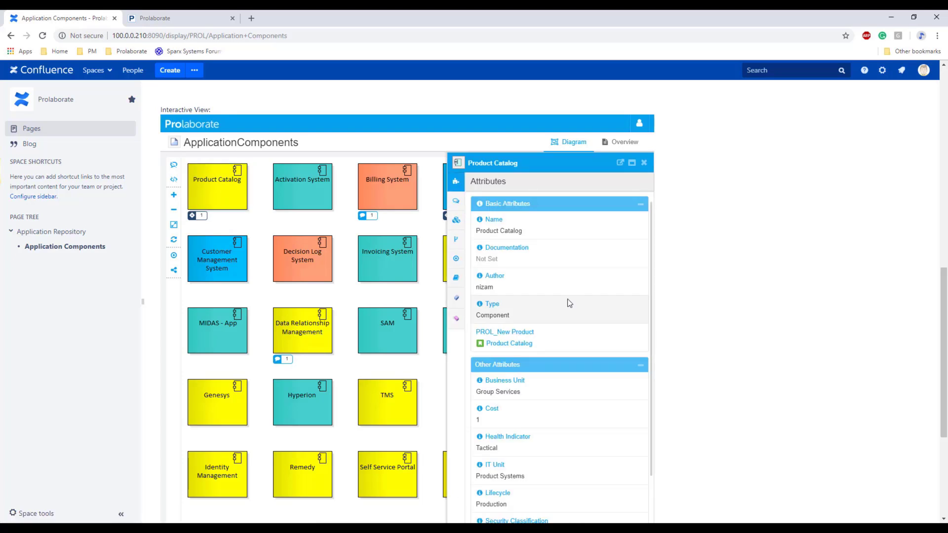
pyautogui.scroll(-1, 517, 344)
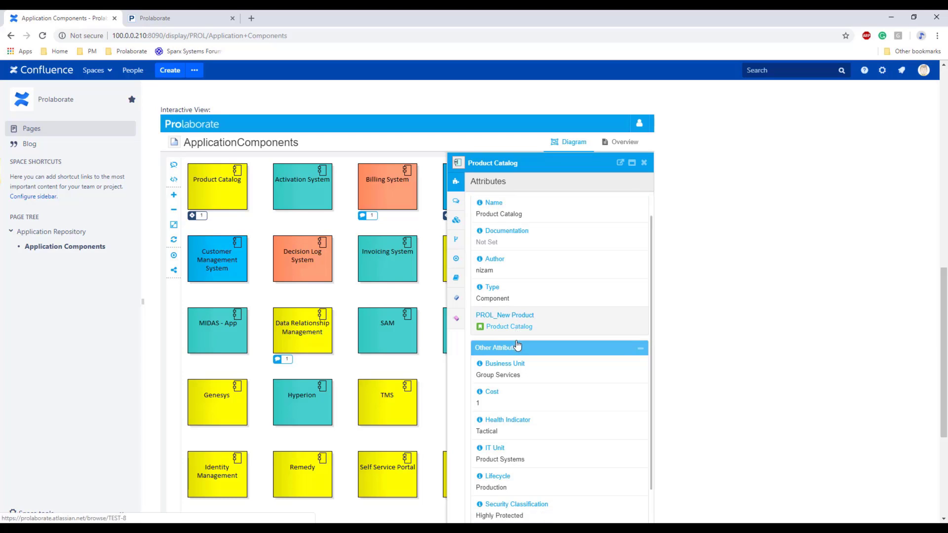
pyautogui.scroll(-3, 517, 345)
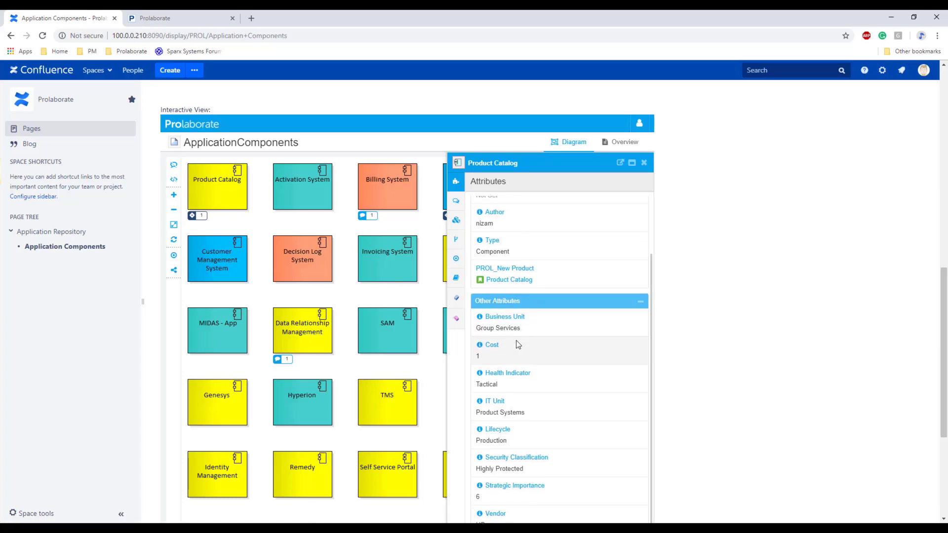
pyautogui.scroll(7, 517, 342)
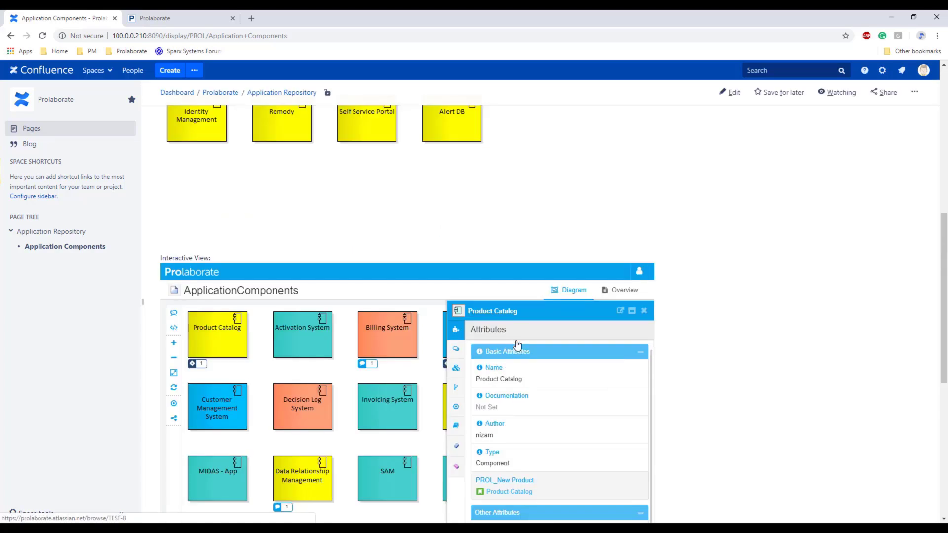
pyautogui.scroll(-2, 517, 345)
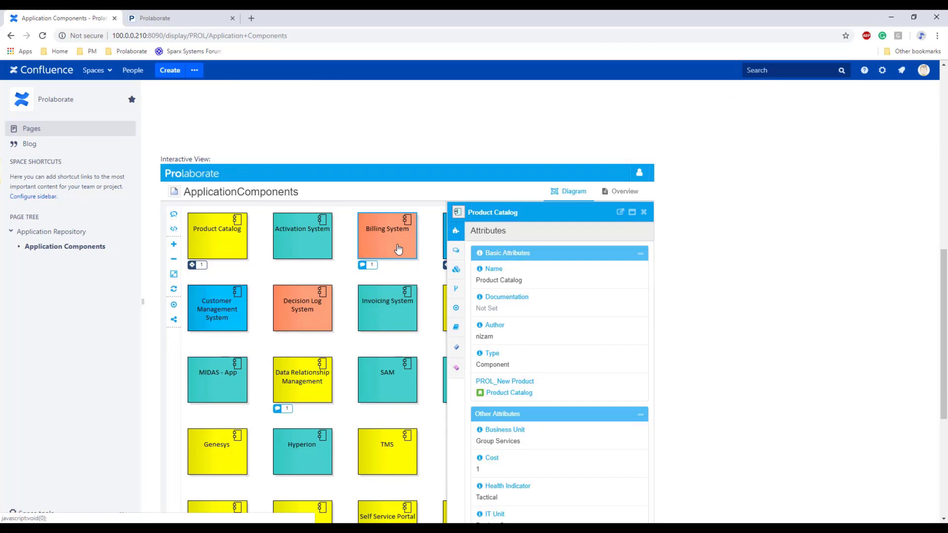
pyautogui.click(399, 248)
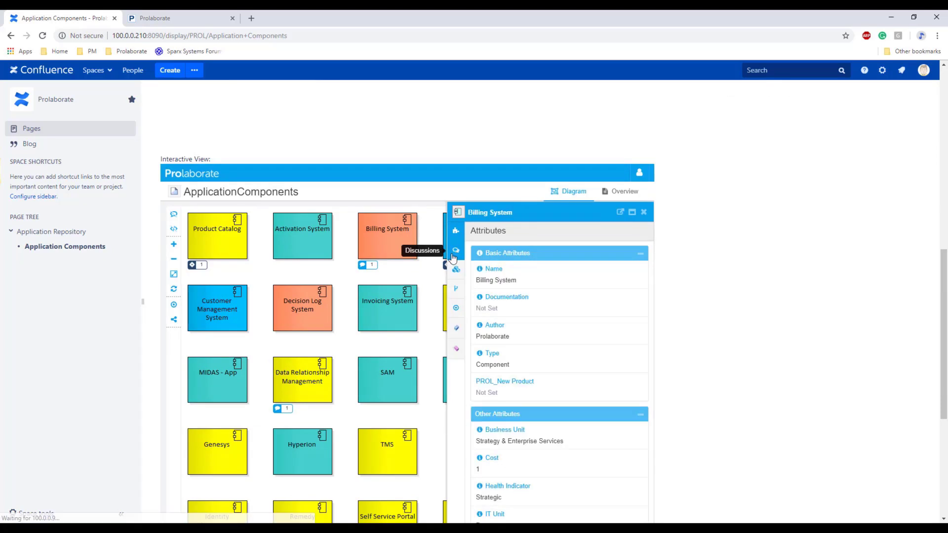
# - Show the Billing System element's Discussions panel in the embedded diagram
pyautogui.click(453, 252)
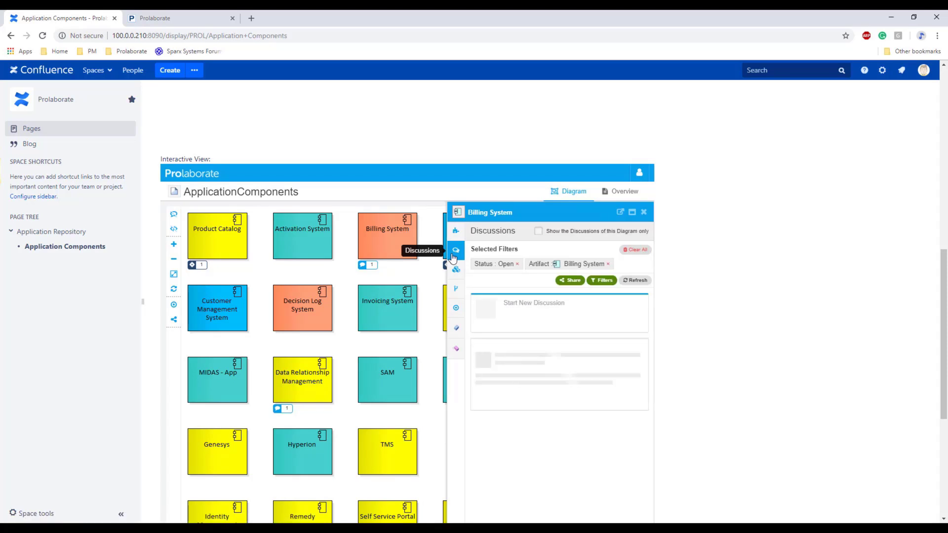